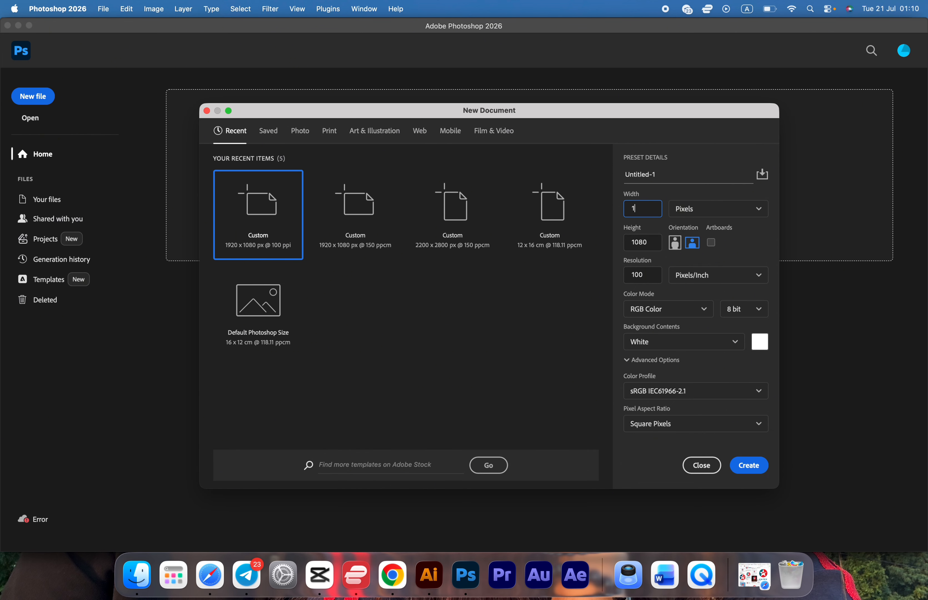
Create a new document 1500 px wide and 1500 px high with artboards enabled.
left_click(657, 236)
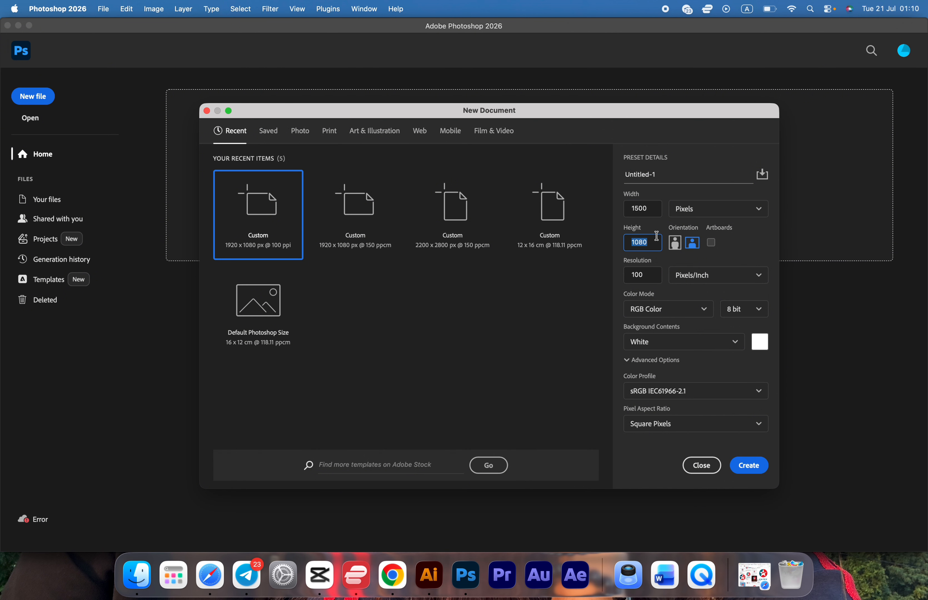
type("1")
left_click(713, 243)
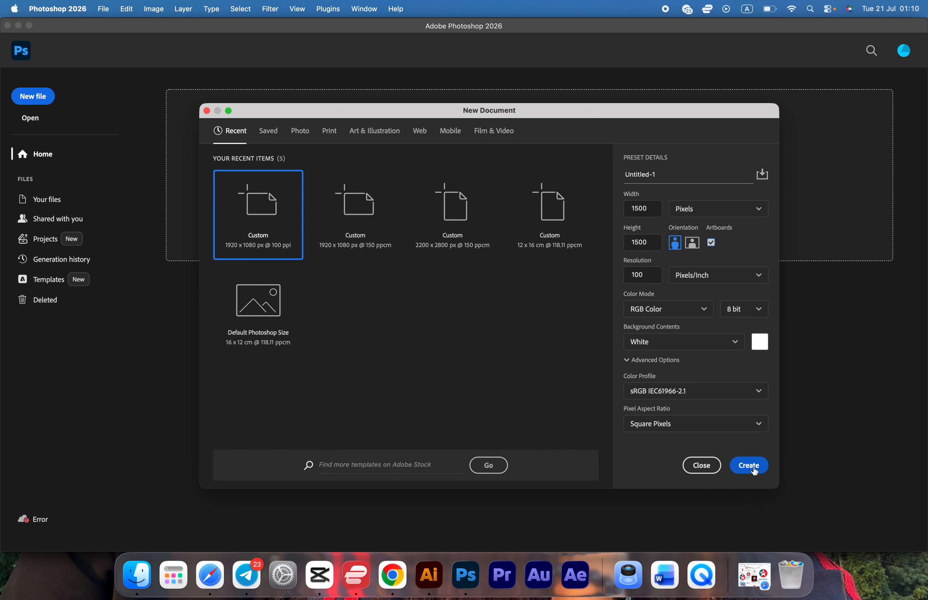
left_click(742, 471)
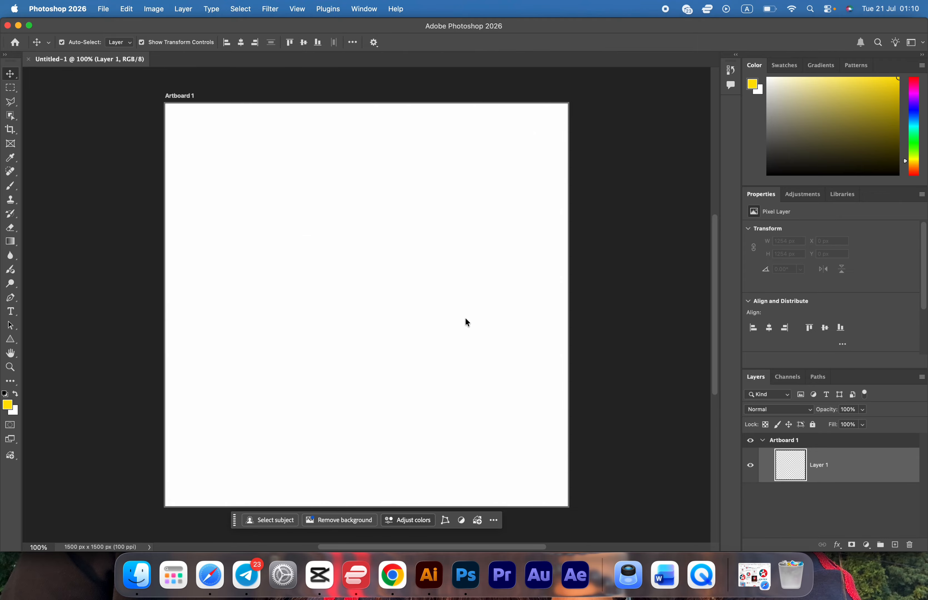
Add a second 1500 × 1500 px artboard to the left of Artboard 1 with the Artboard tool, and return to the Move tool.
scroll(399, 299, "down", 2)
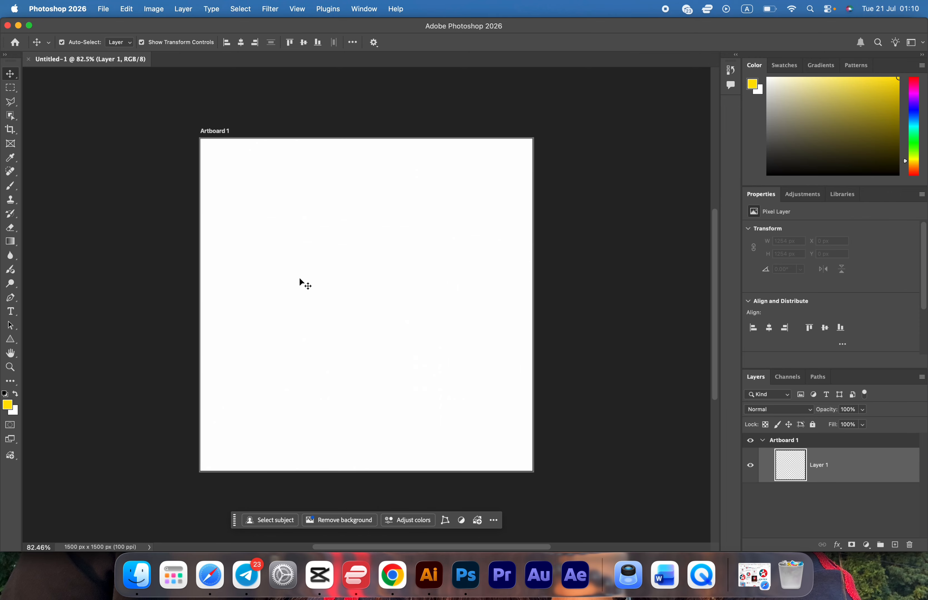
scroll(312, 269, "down", 2)
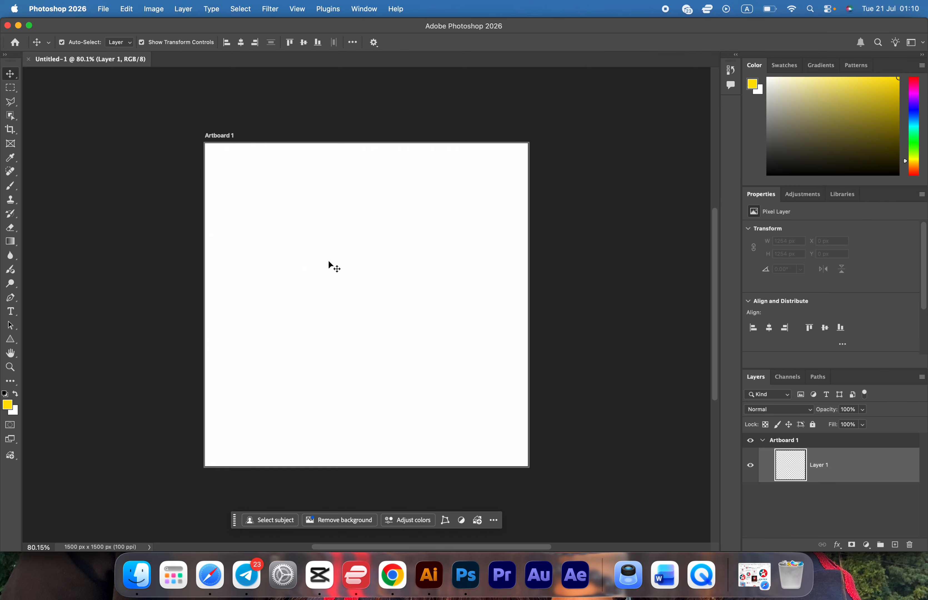
scroll(299, 244, "down", 1)
left_click(300, 246)
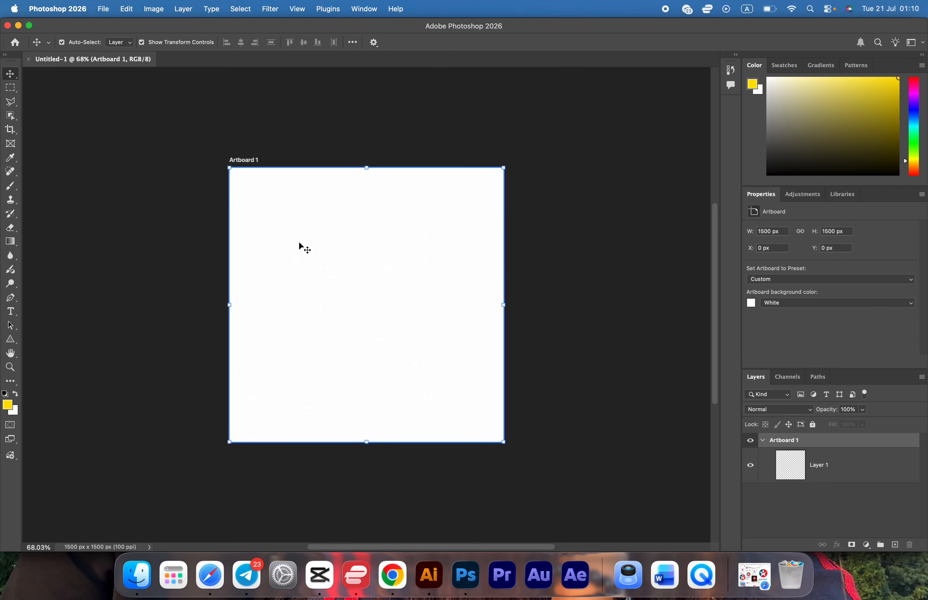
right_click(10, 76)
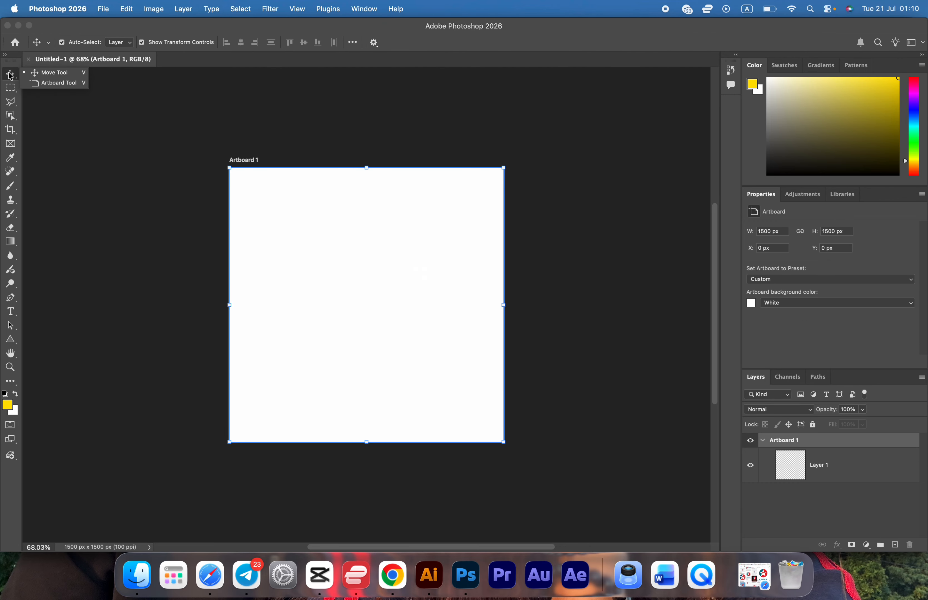
left_click(45, 83)
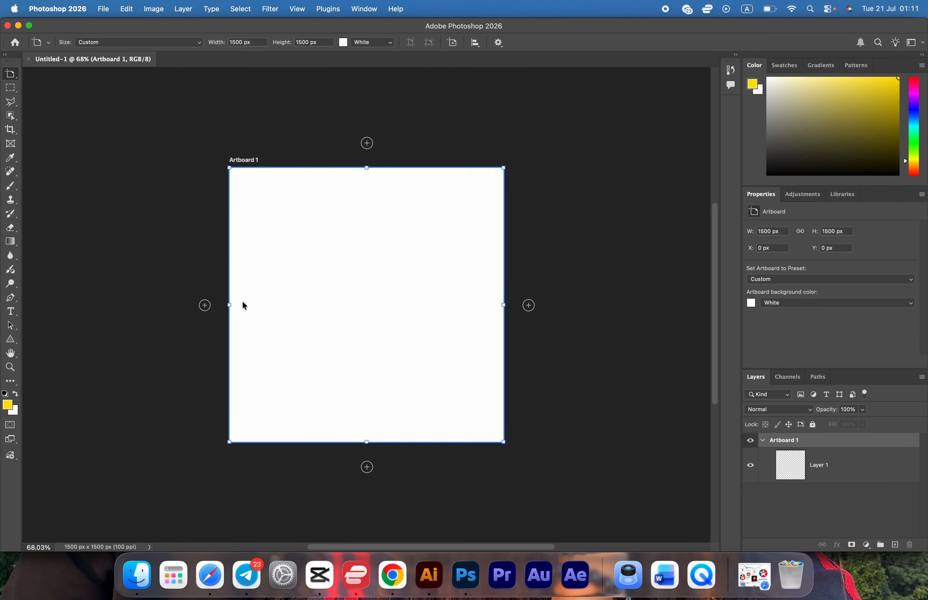
left_click(206, 306)
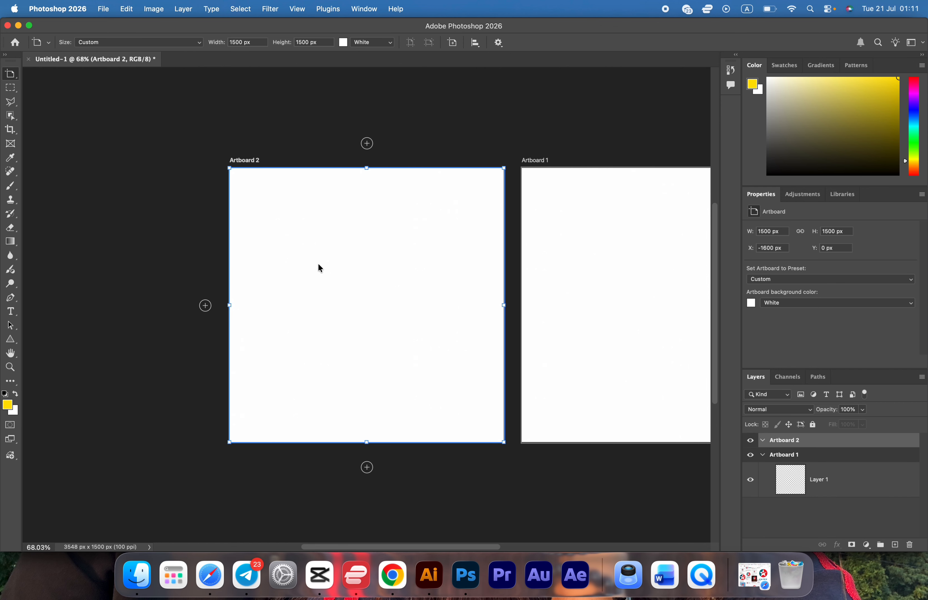
left_click(12, 80)
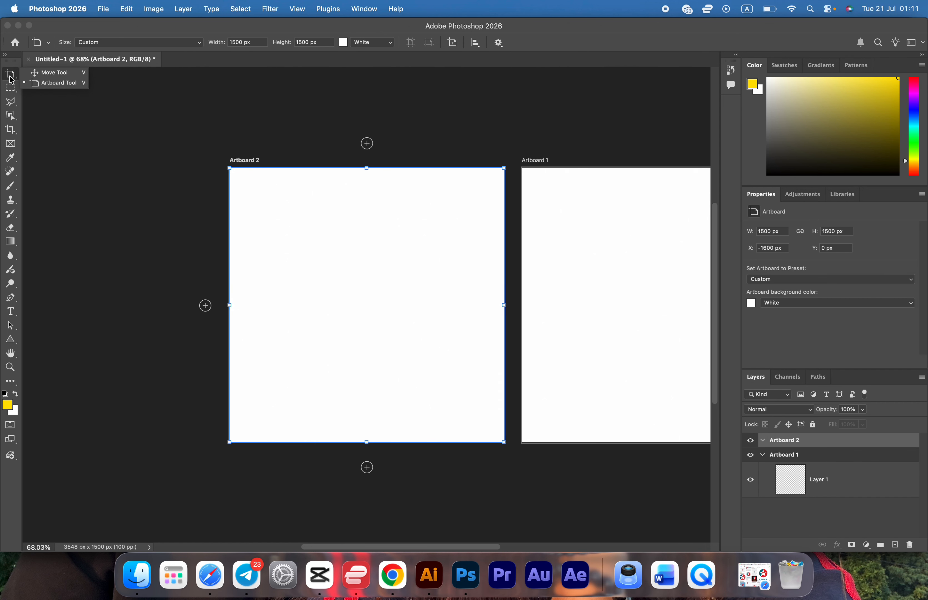
left_click(42, 74)
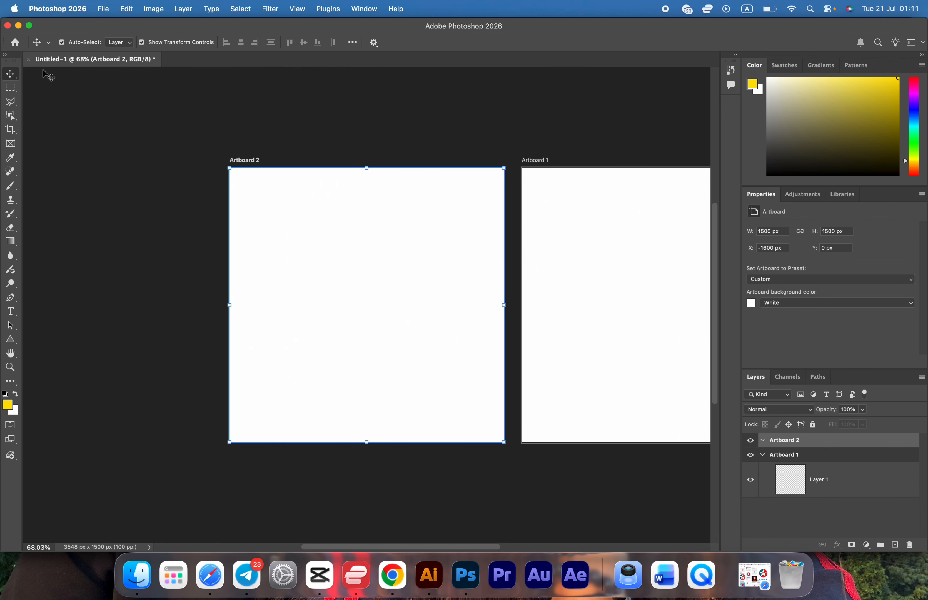
Open the Caltex logo PNG from the Downloads folder as its own document.
scroll(311, 246, "right", 5)
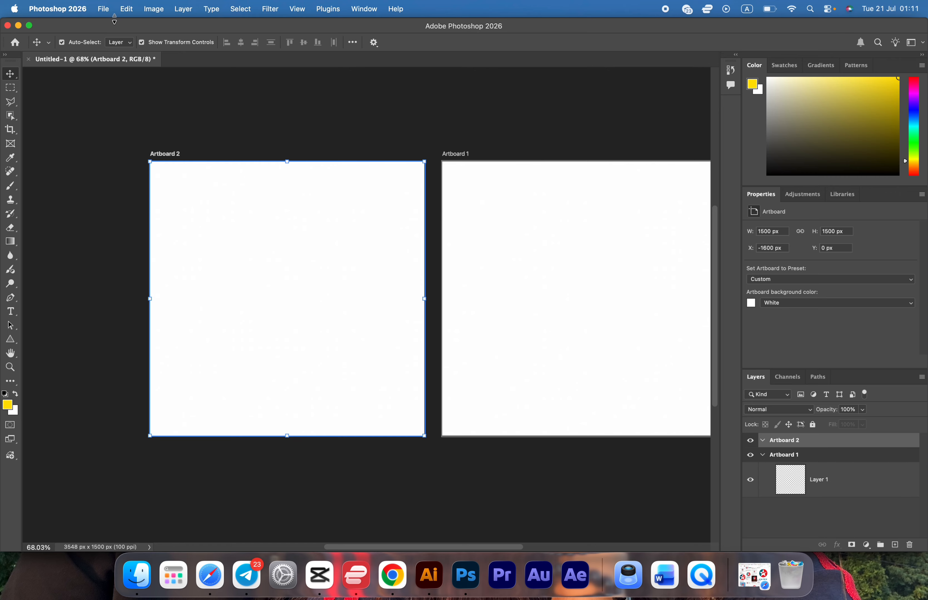
left_click(107, 9)
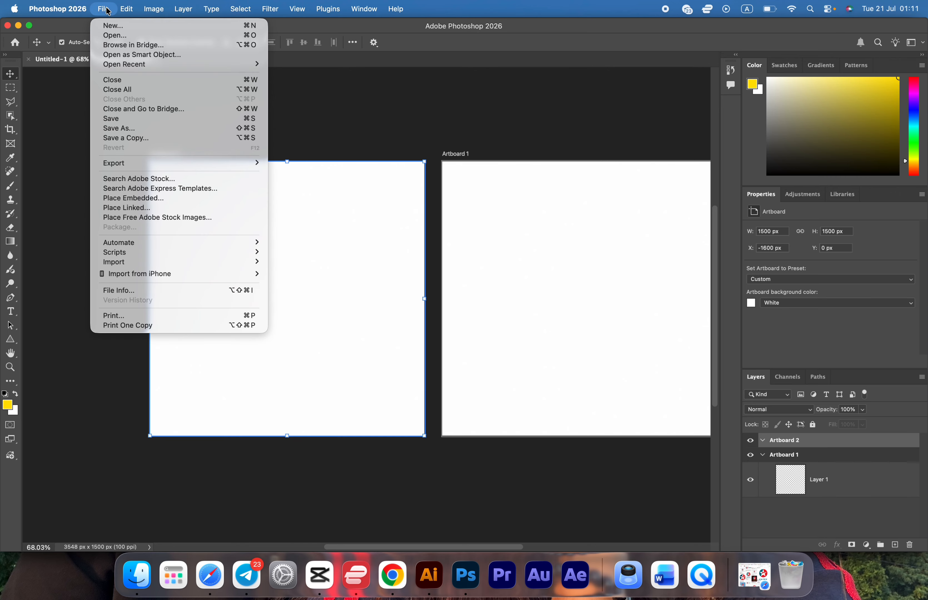
left_click(110, 39)
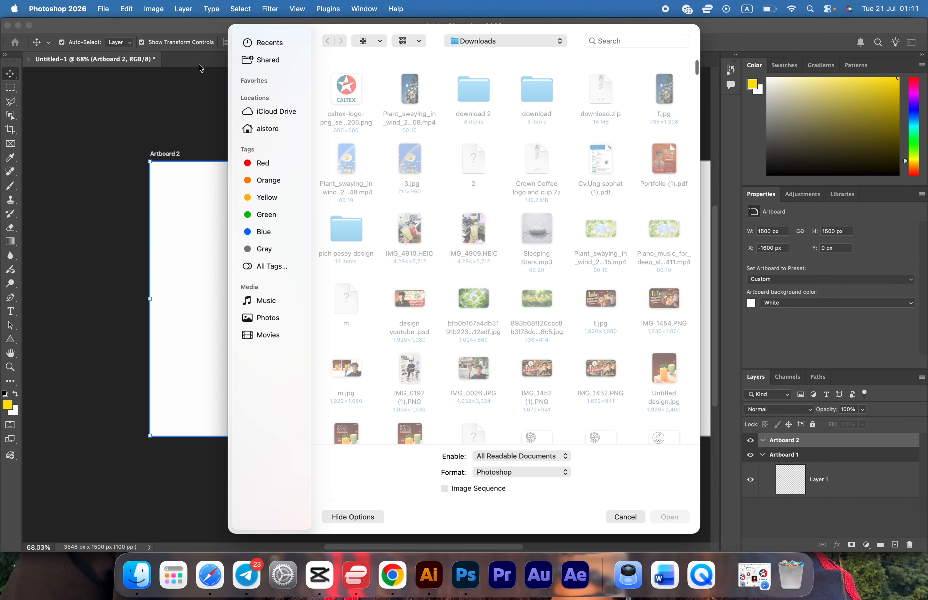
left_click(351, 100)
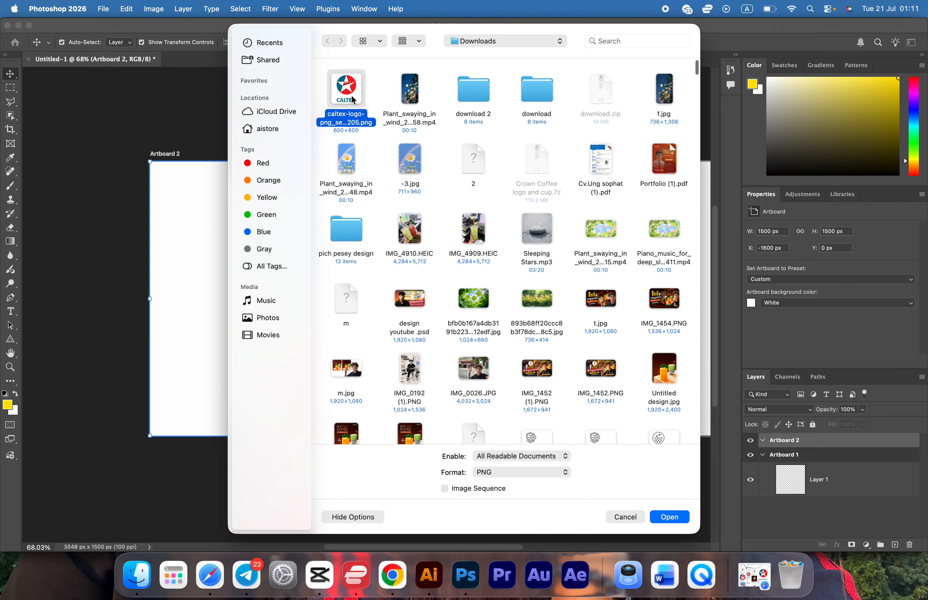
left_click(668, 519)
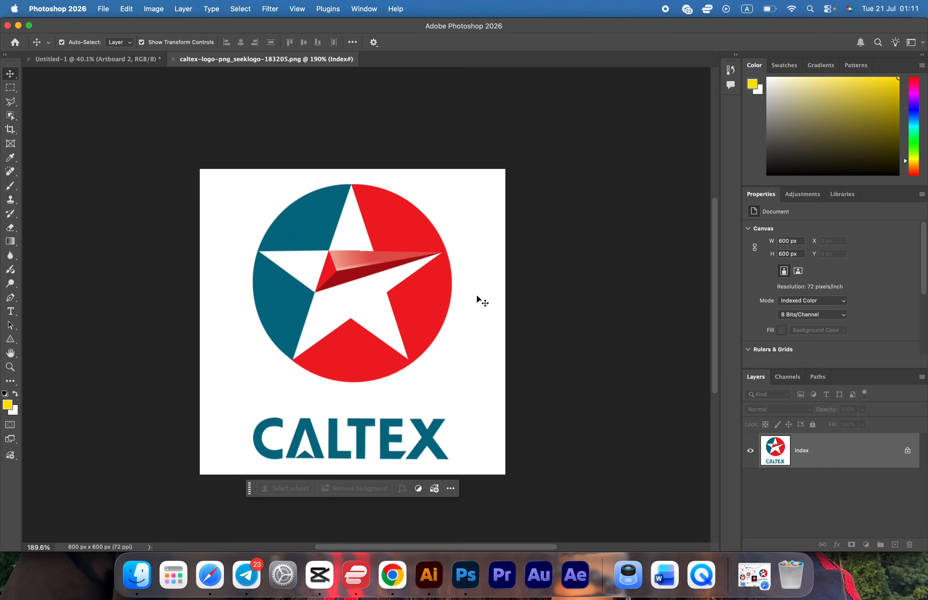
Shift the Caltex logo slightly down and to the right, and convert the image to RGB Color mode.
left_click_drag(424, 217, 441, 238)
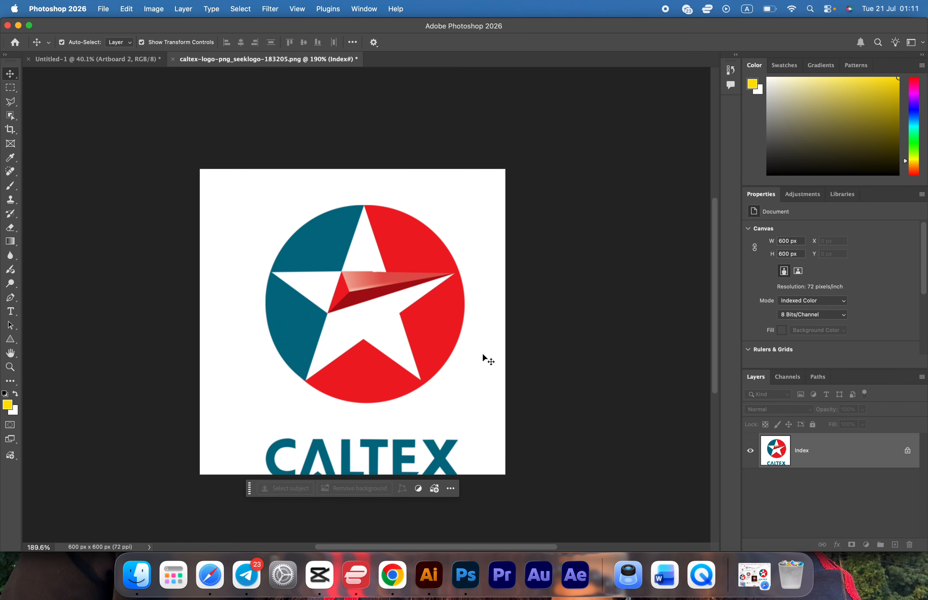
left_click(154, 15)
left_click(154, 15)
left_click(153, 14)
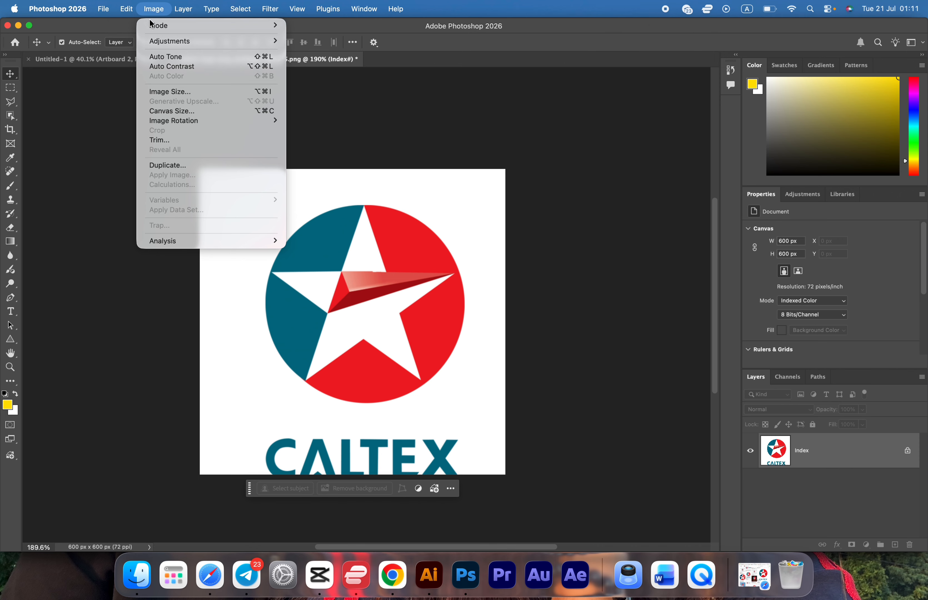
mouse_move(153, 26)
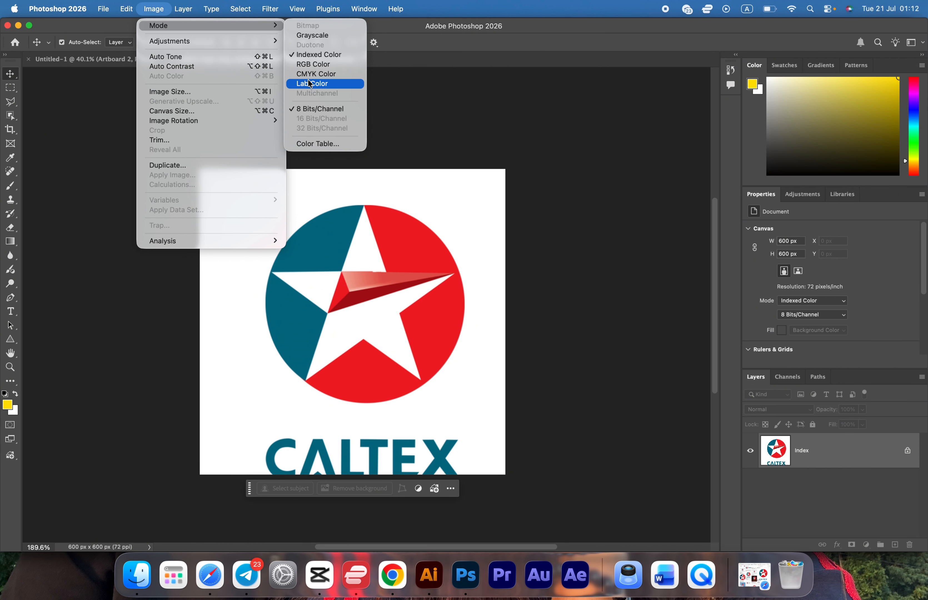
left_click(316, 69)
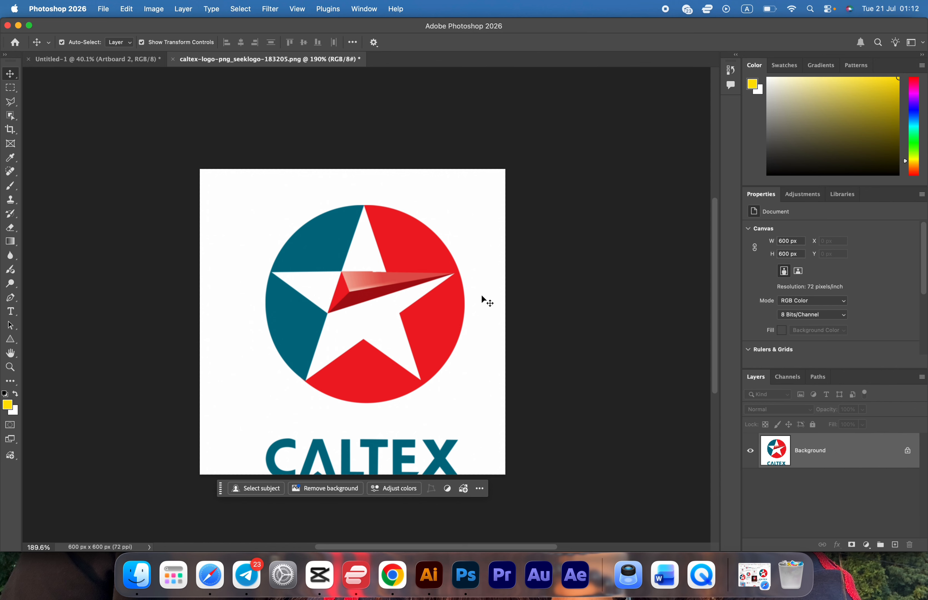
Bring the Caltex logo into Untitled-1 on Artboard 2 and scale it up proportionally to fill the artboard.
left_click_drag(361, 267, 275, 252)
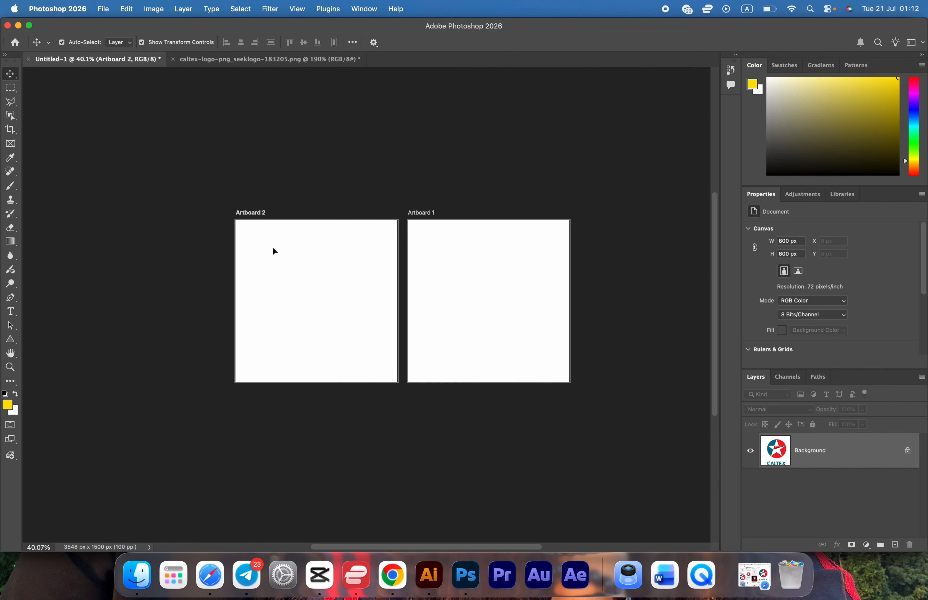
left_click_drag(326, 297, 326, 209)
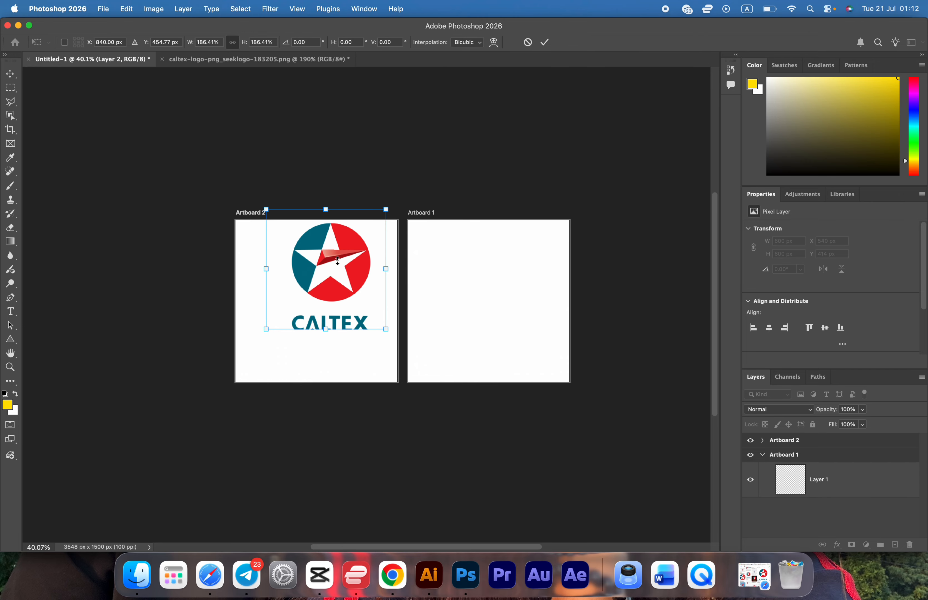
left_click_drag(329, 328, 326, 382)
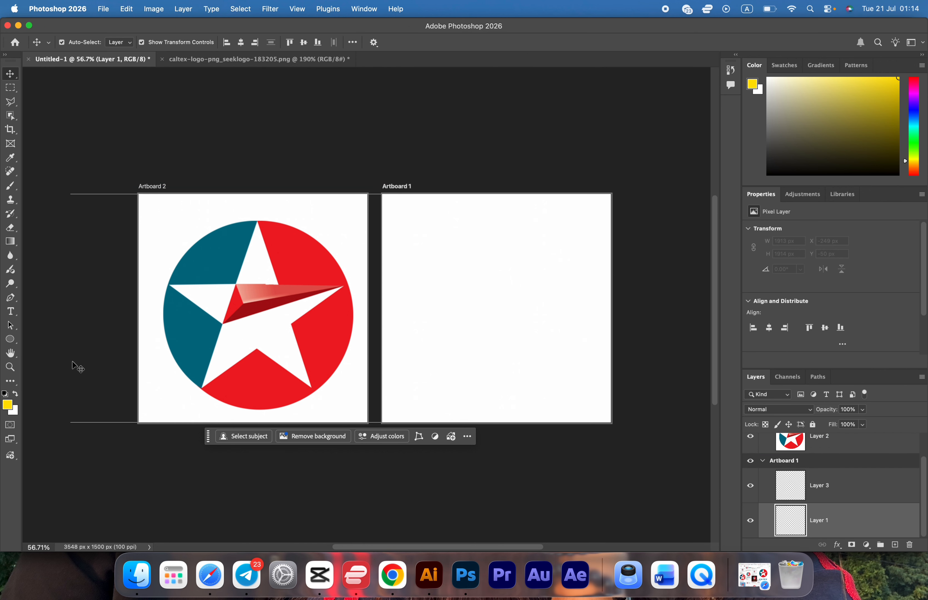
Draw a circle about 1294 px in diameter on Artboard 1 with the Ellipse tool.
left_click(10, 339)
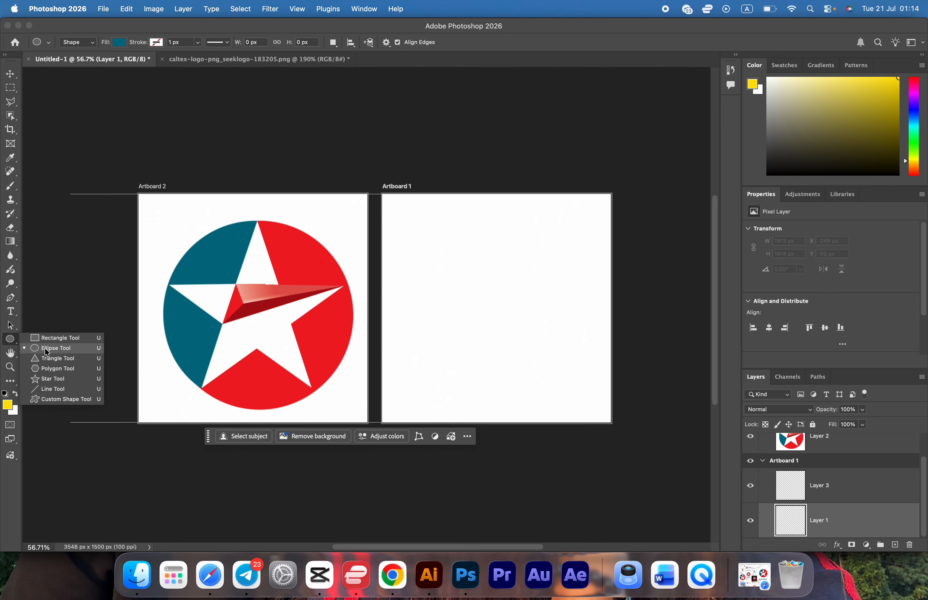
left_click(65, 349)
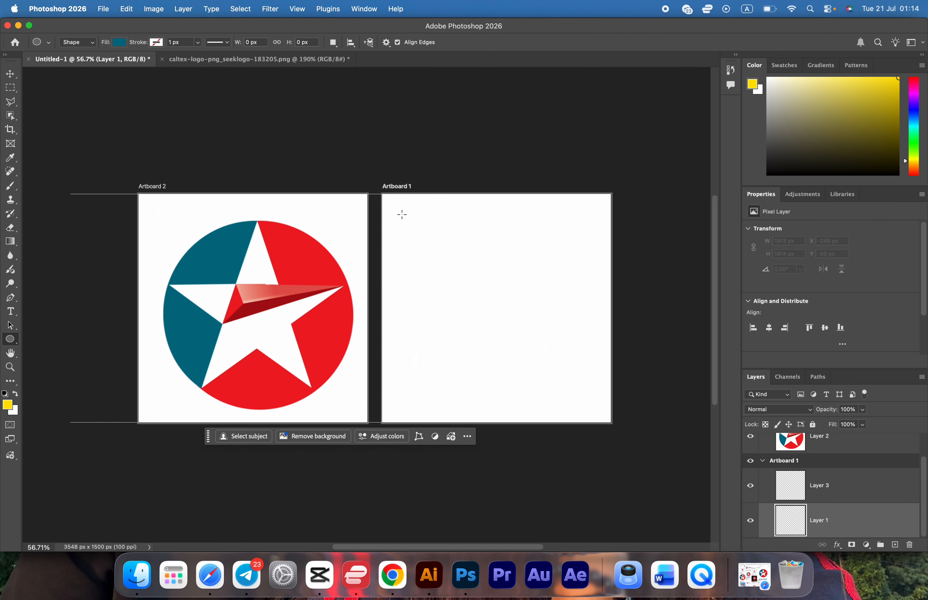
left_click_drag(402, 214, 606, 411)
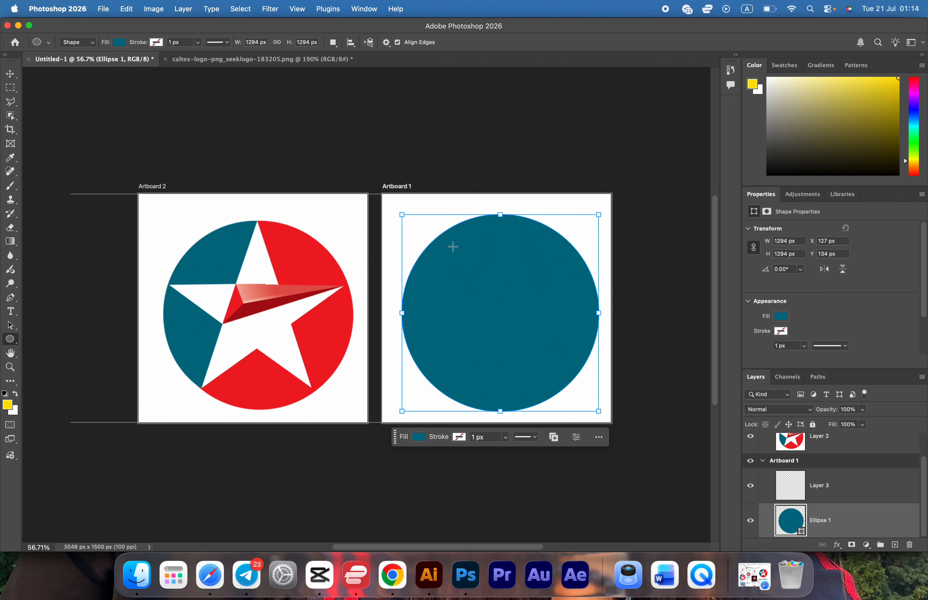
Set the circle's fill to the logo's teal, #006f84, and return to the Move tool.
left_click(119, 42)
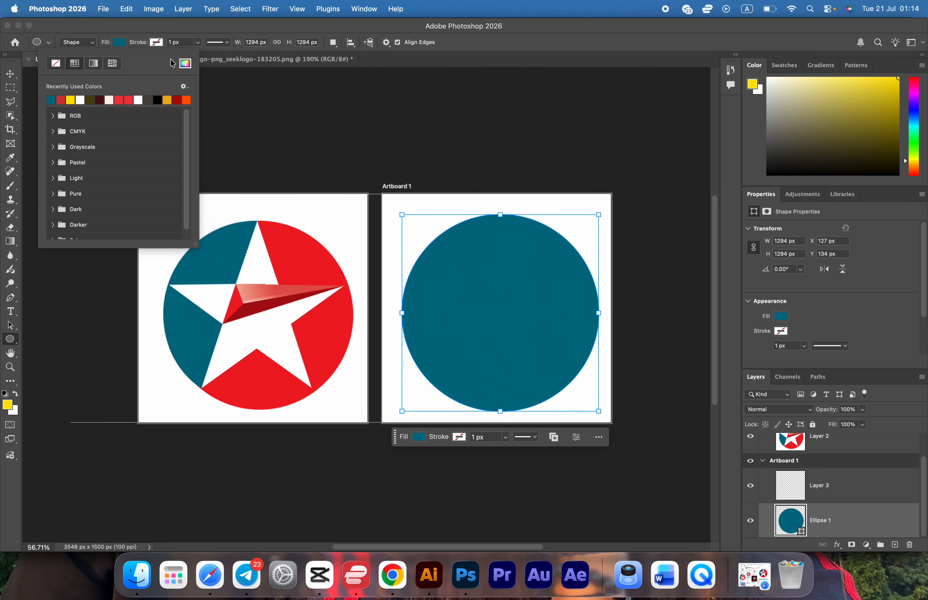
left_click(186, 63)
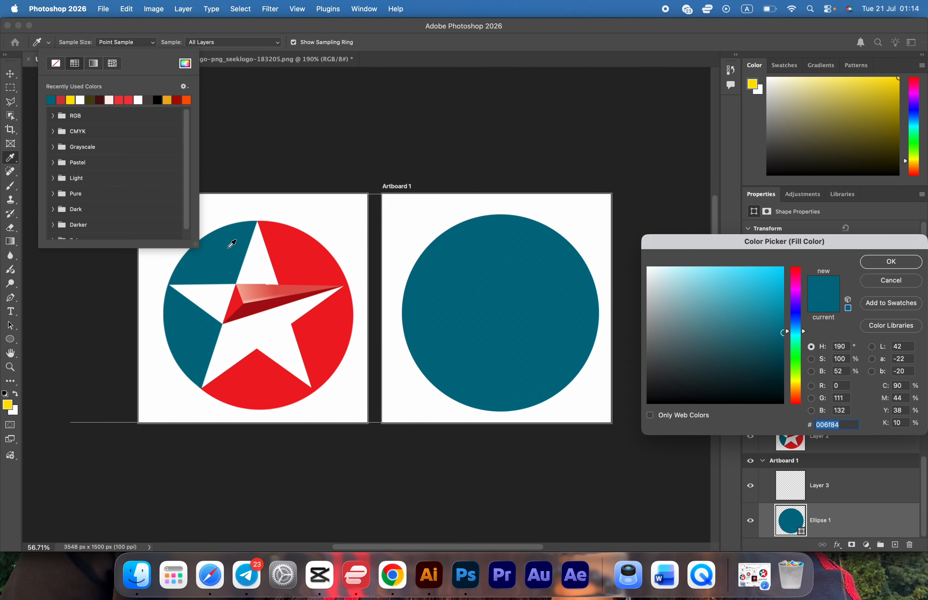
left_click(908, 265)
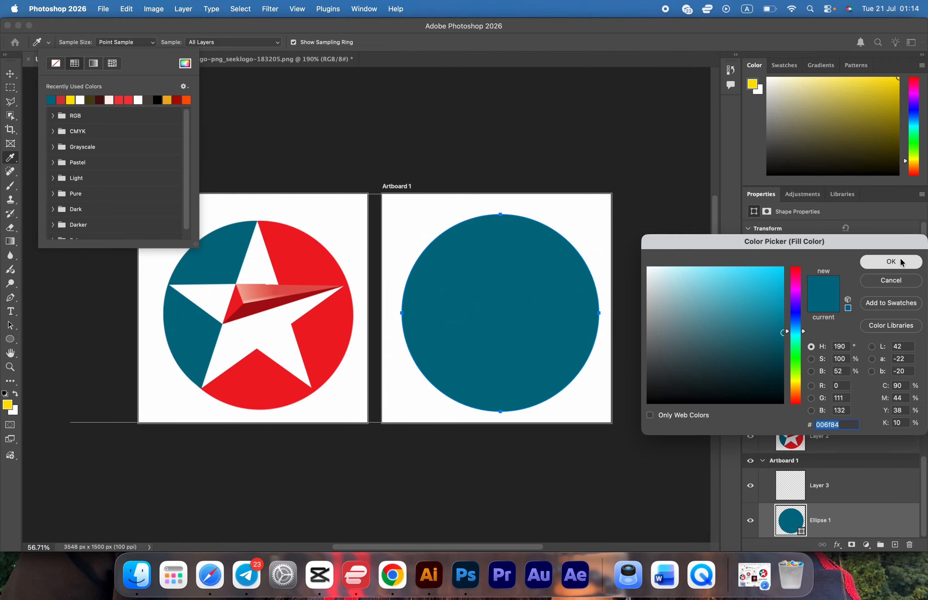
left_click(7, 71)
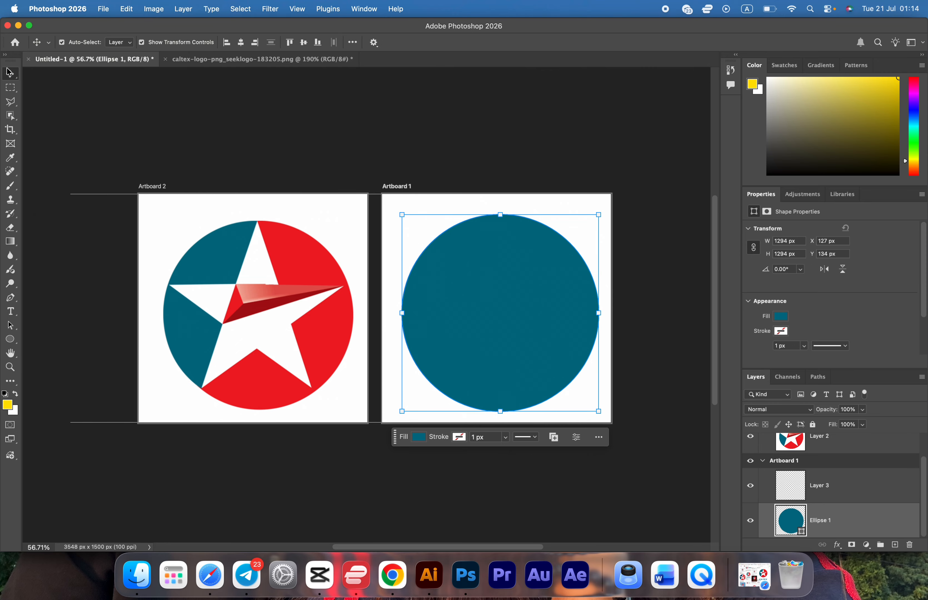
Draw a five-pointed star about 1380 × 1313 px on Layer 3 of Artboard 1, overlapping the circle's upper left.
left_click(837, 467)
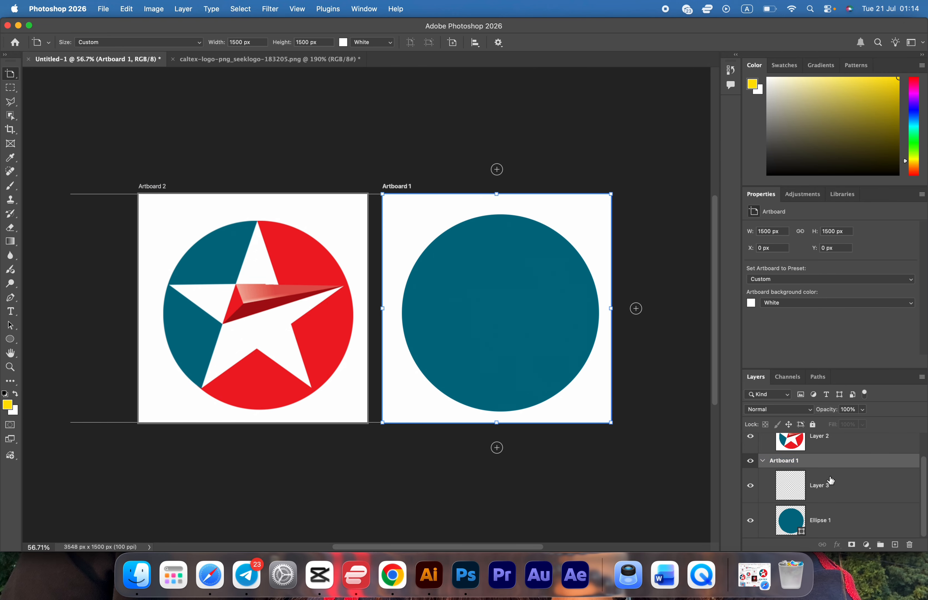
left_click(828, 486)
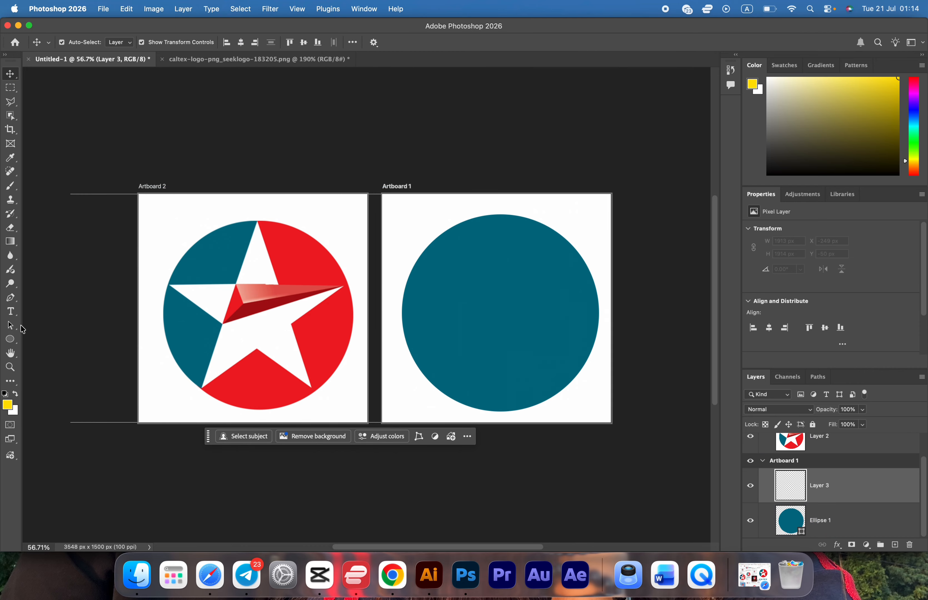
left_click(10, 339)
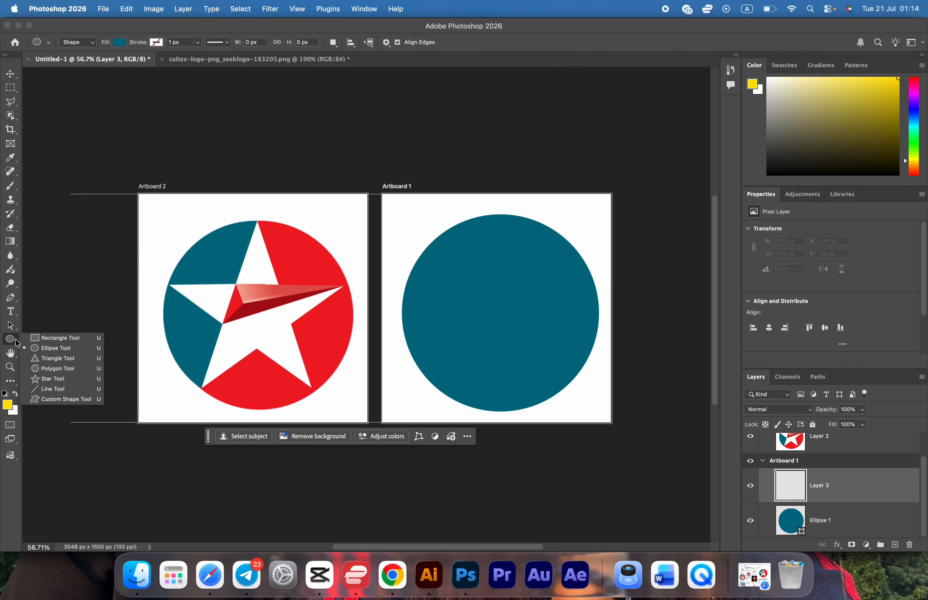
left_click(53, 382)
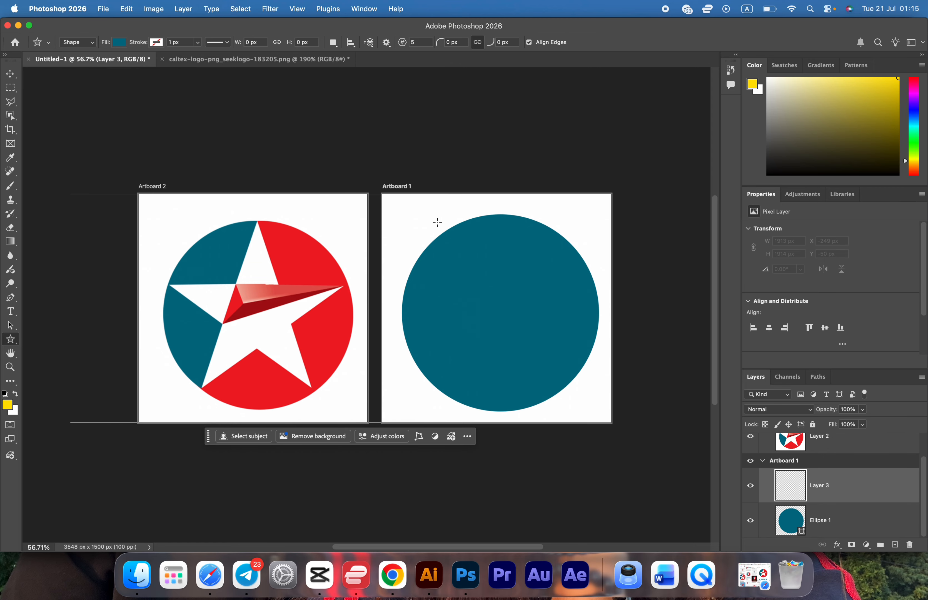
left_click_drag(437, 222, 517, 299)
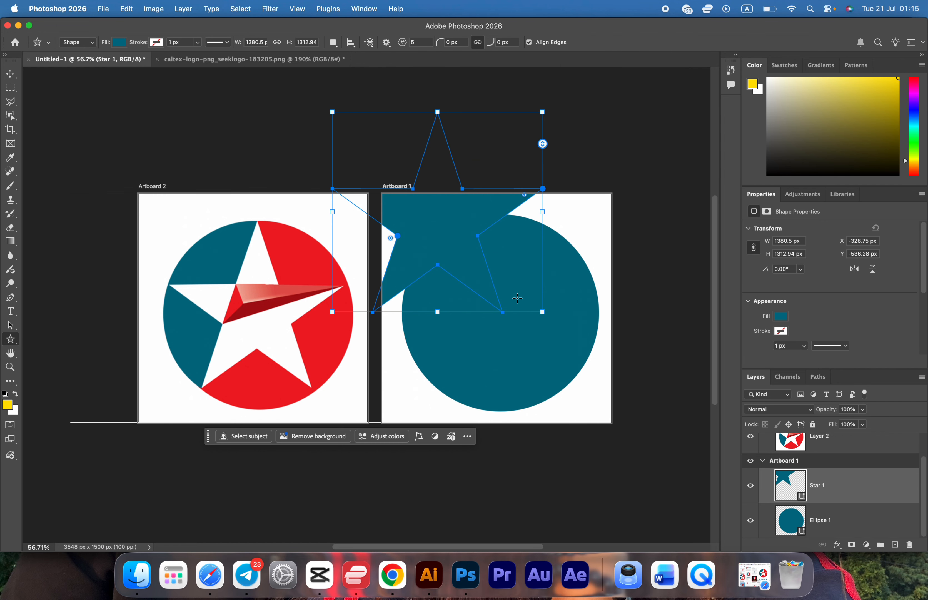
Set the star's fill to white and return to the Move tool.
left_click(119, 42)
left_click(78, 98)
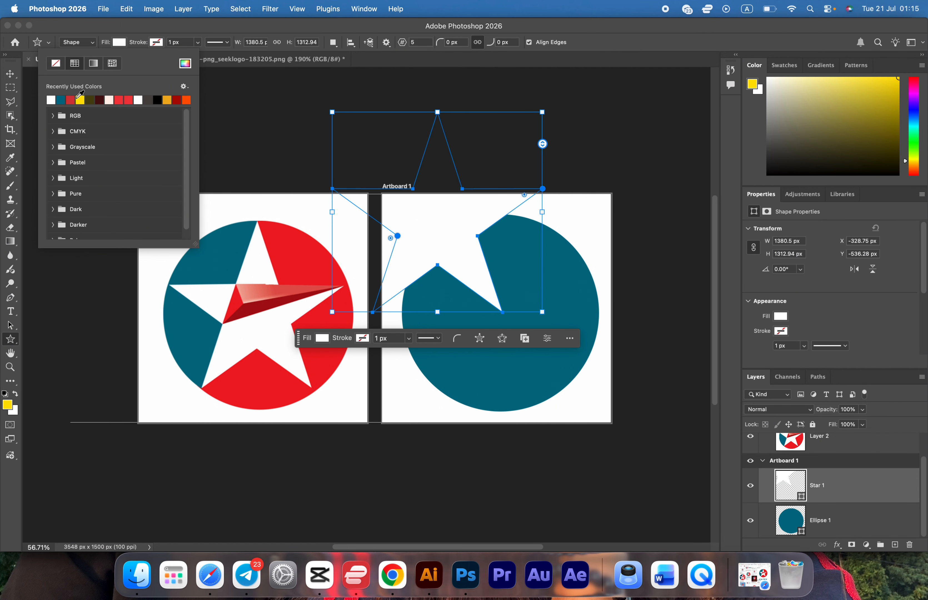
left_click(10, 74)
Center the white star over the teal circle and scale it down to about 1211 × 1152 px.
left_click_drag(412, 208, 512, 335)
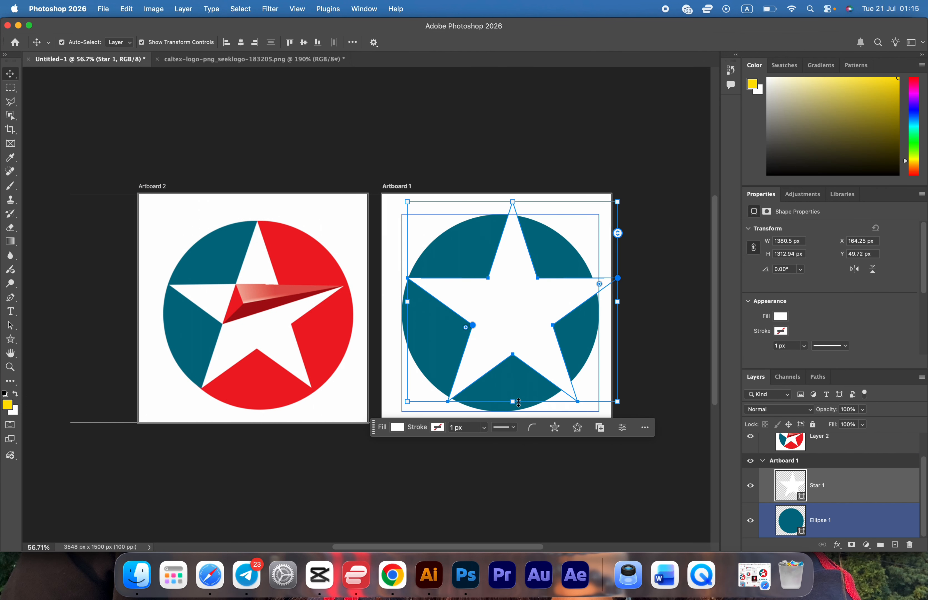
left_click_drag(511, 402, 507, 389)
left_click_drag(514, 320, 512, 319)
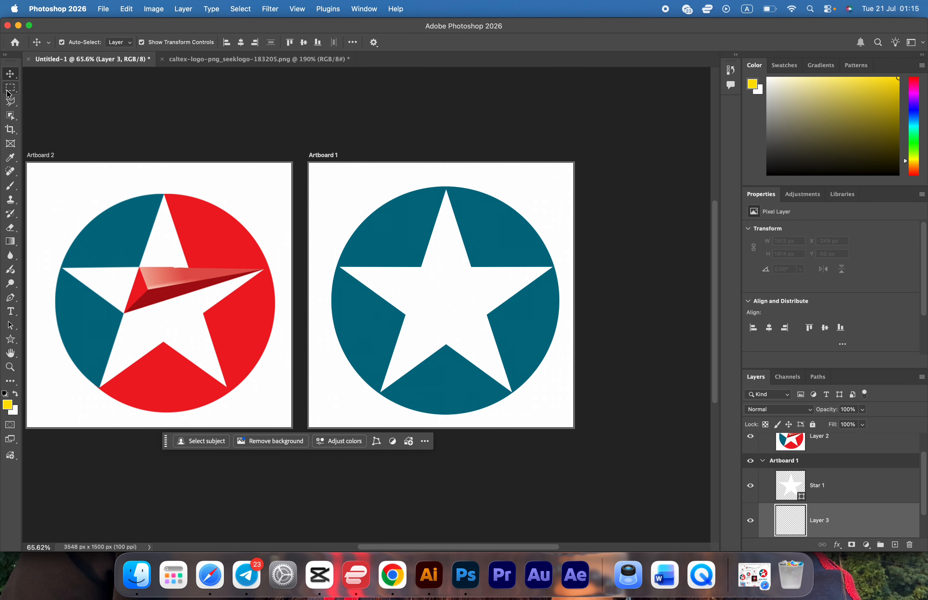
Draw a closed Pen shape of about 1291 × 1478 px behind the star, enclosing the circle's right and lower parts from top tip to lower-left tip.
left_click(11, 298)
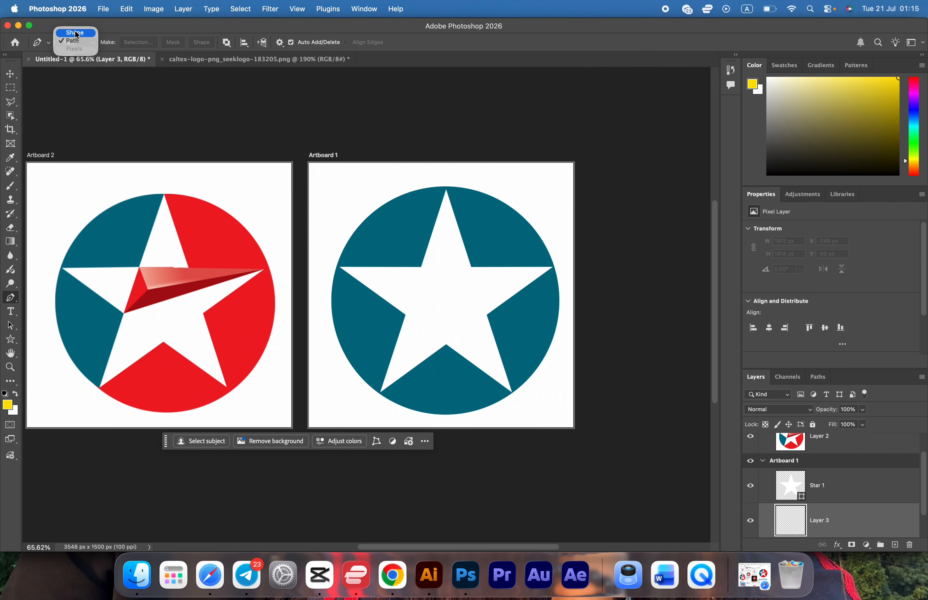
left_click(75, 32)
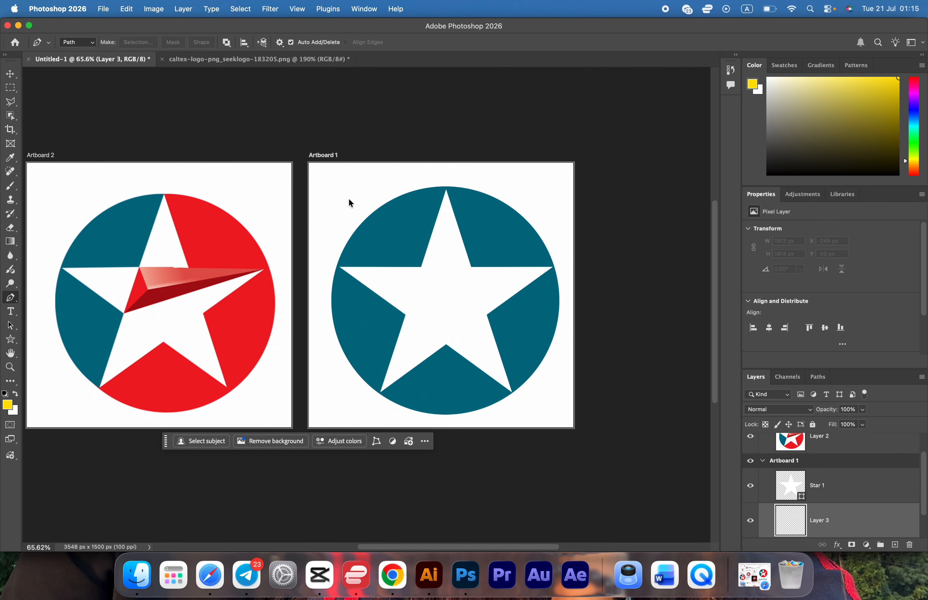
left_click(446, 182)
left_click(443, 291)
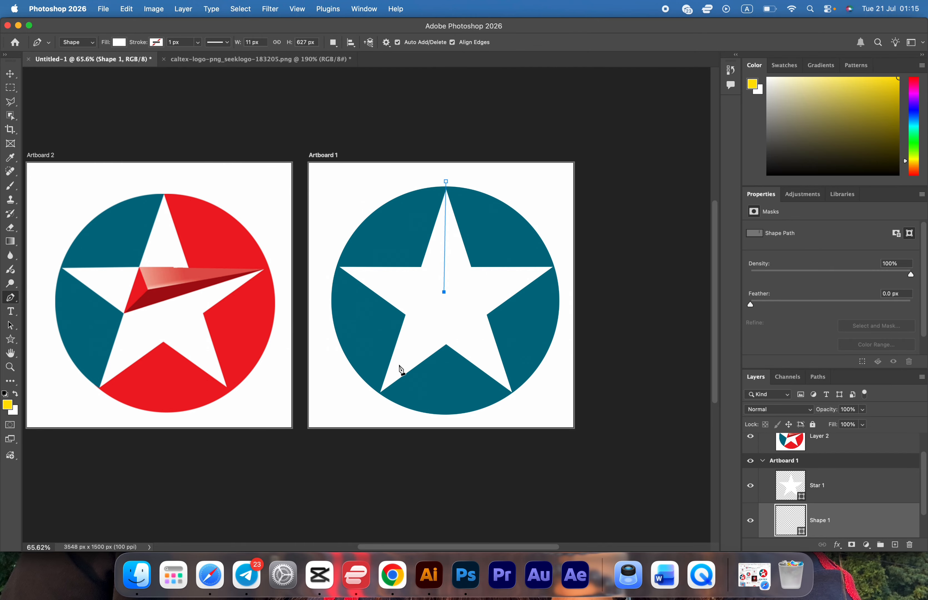
left_click(398, 365)
left_click(375, 400)
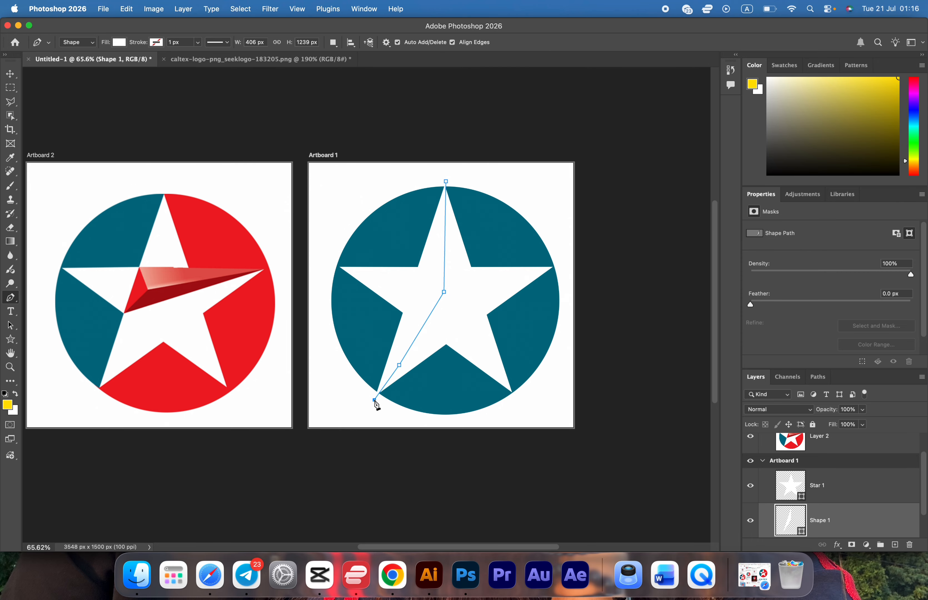
left_click(413, 428)
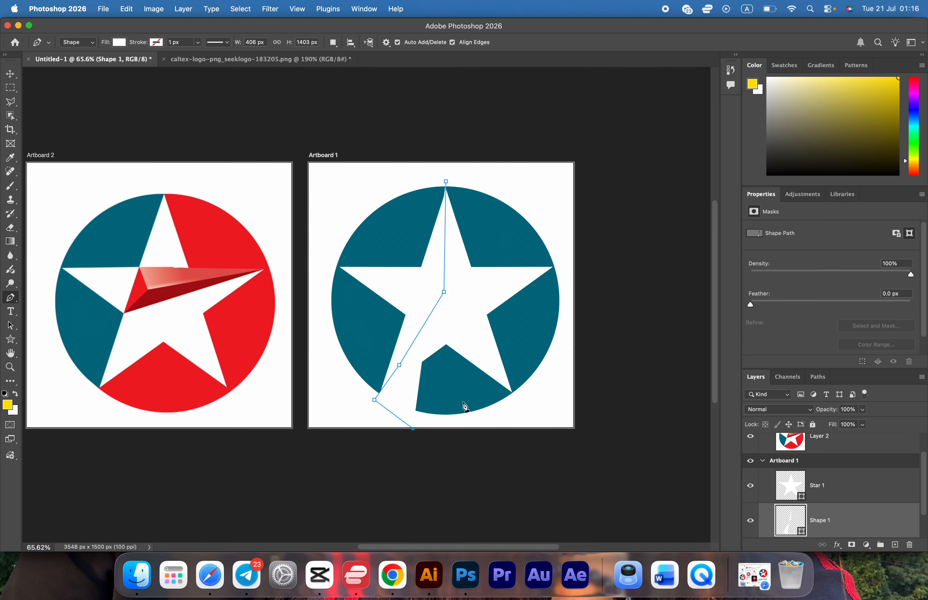
left_click(485, 435)
left_click(564, 388)
left_click(602, 321)
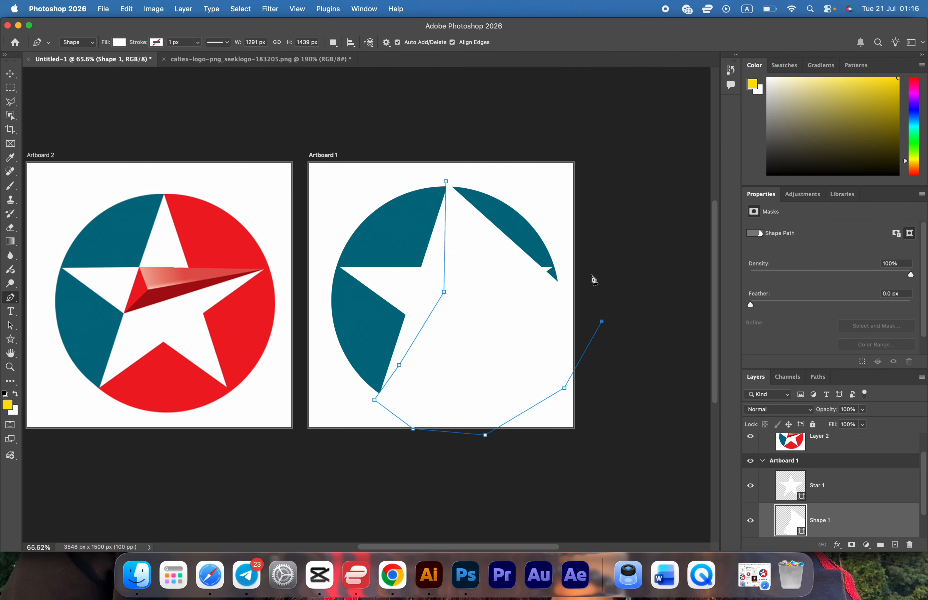
left_click(588, 216)
left_click(516, 174)
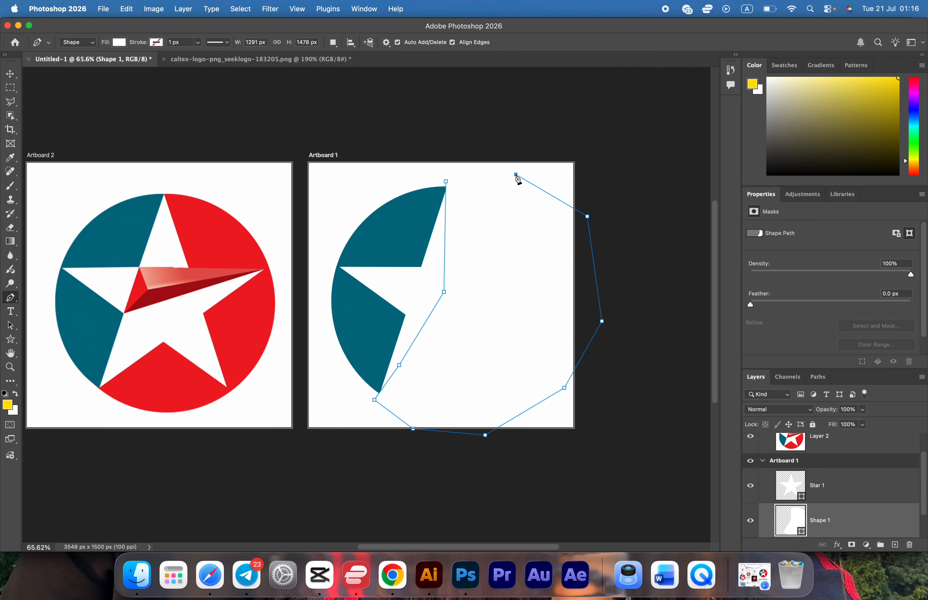
left_click(446, 182)
Set the pen shape's fill to the reference logo's red, #ed1c24.
left_click(118, 42)
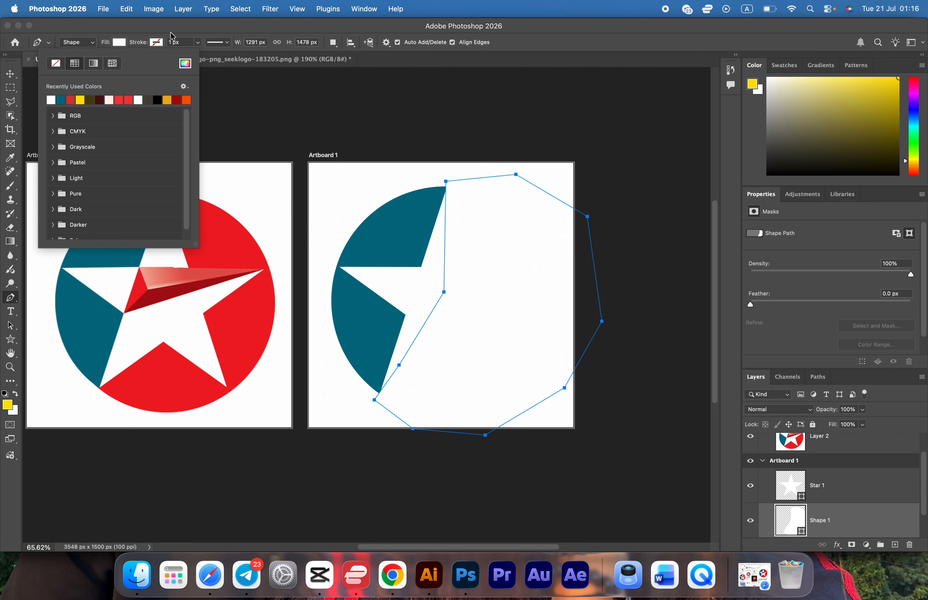
left_click(192, 70)
left_click(256, 317)
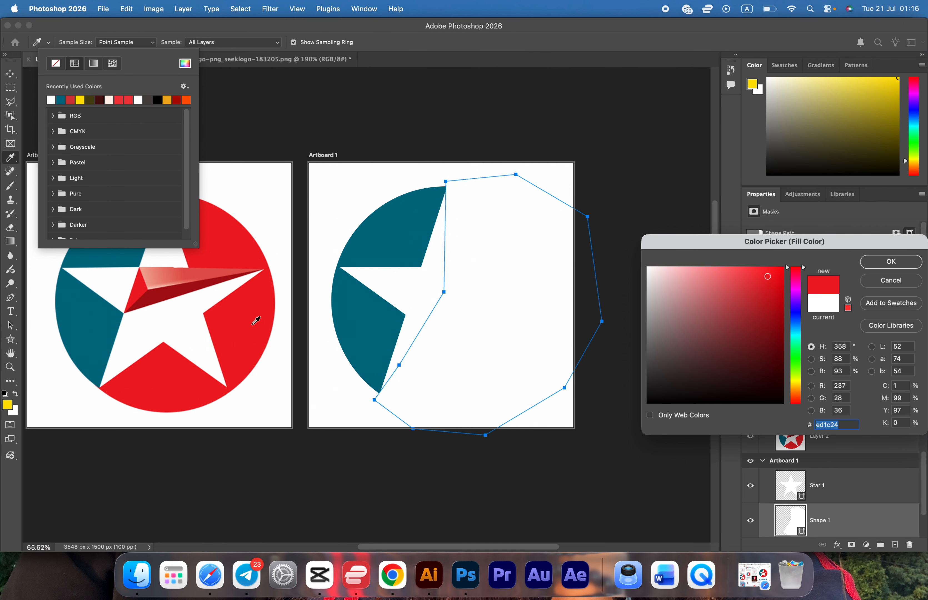
left_click(879, 264)
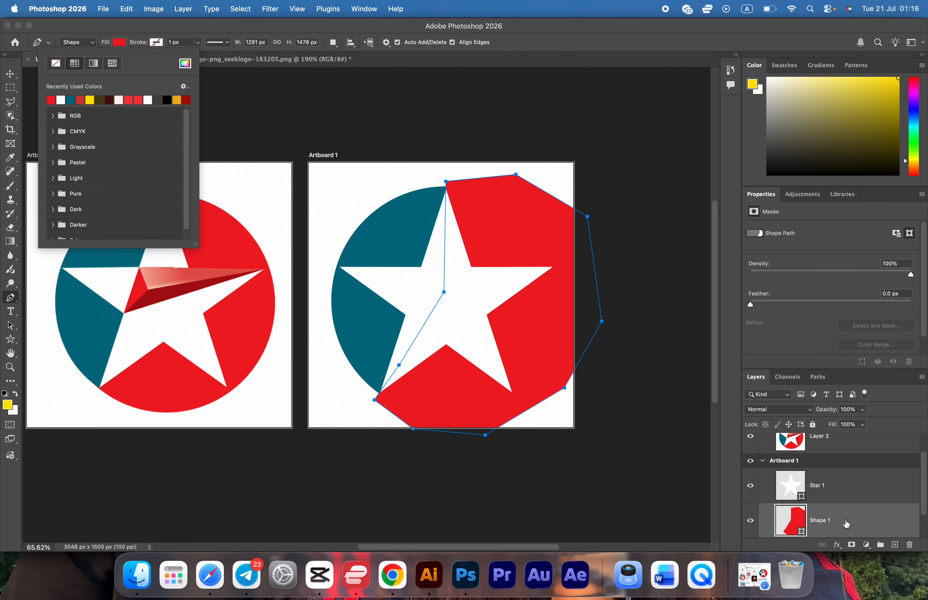
Clip the red shape to the teal circle with a clipping mask and return to the Move tool.
scroll(846, 523, "down", 2)
right_click(846, 492)
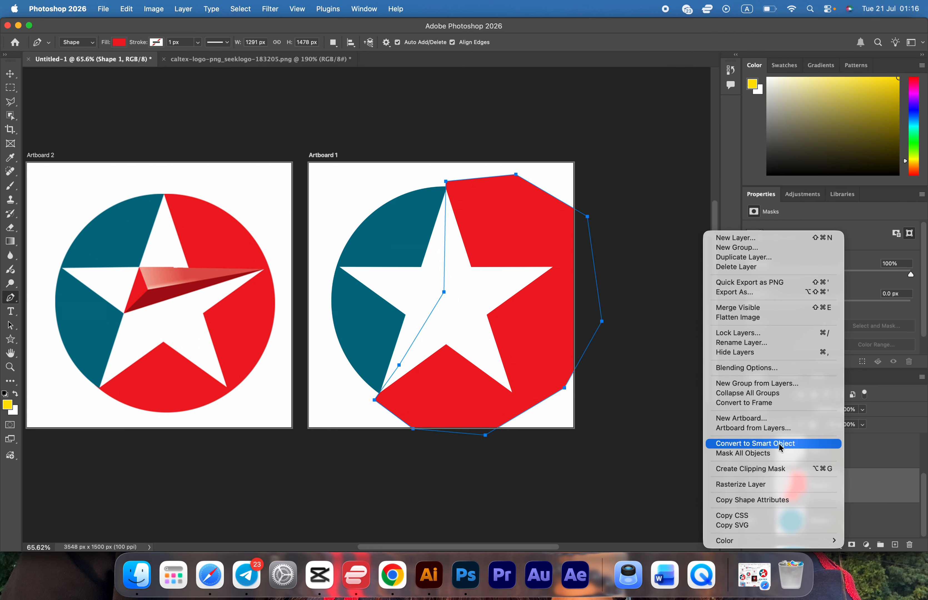
left_click(764, 469)
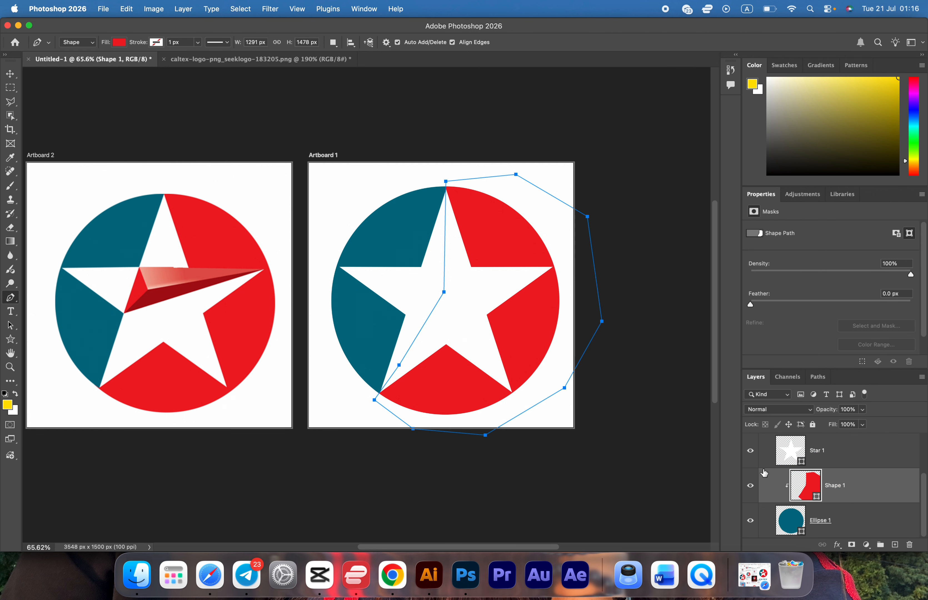
left_click(10, 74)
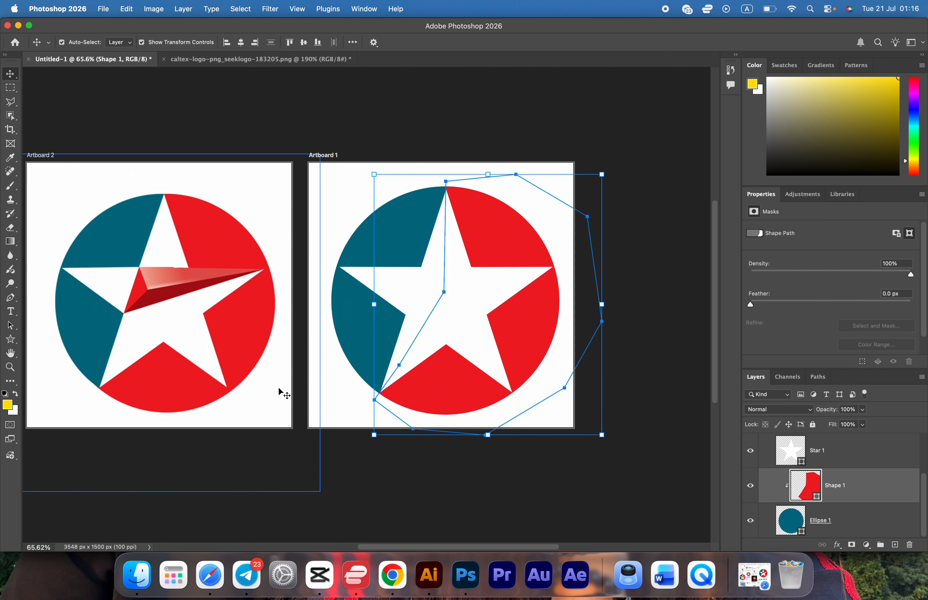
Enlarge the white star slightly so that its points meet the circle's edge.
scroll(210, 355, "up", 1)
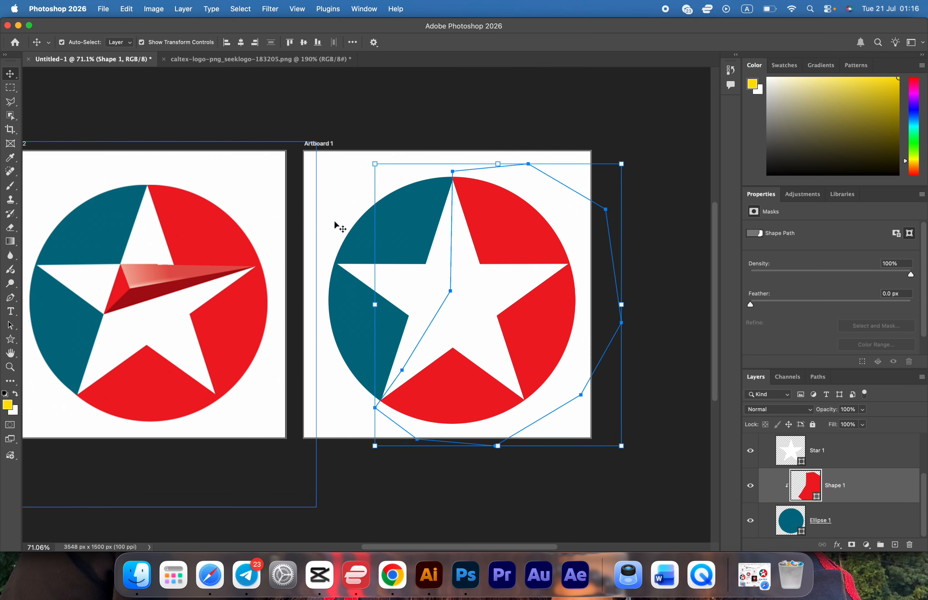
left_click(481, 100)
left_click(436, 178)
scroll(436, 178, "up", 4)
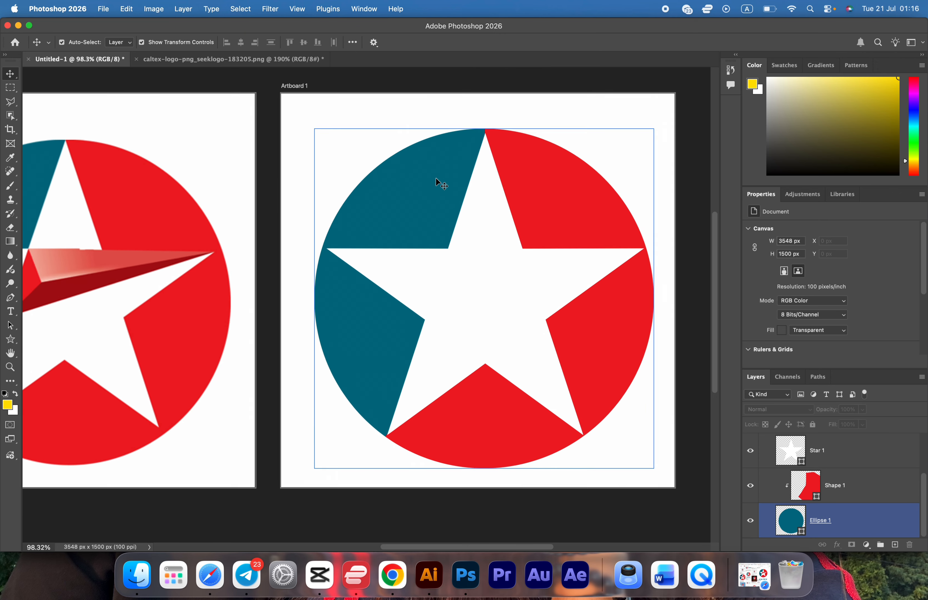
left_click(506, 219)
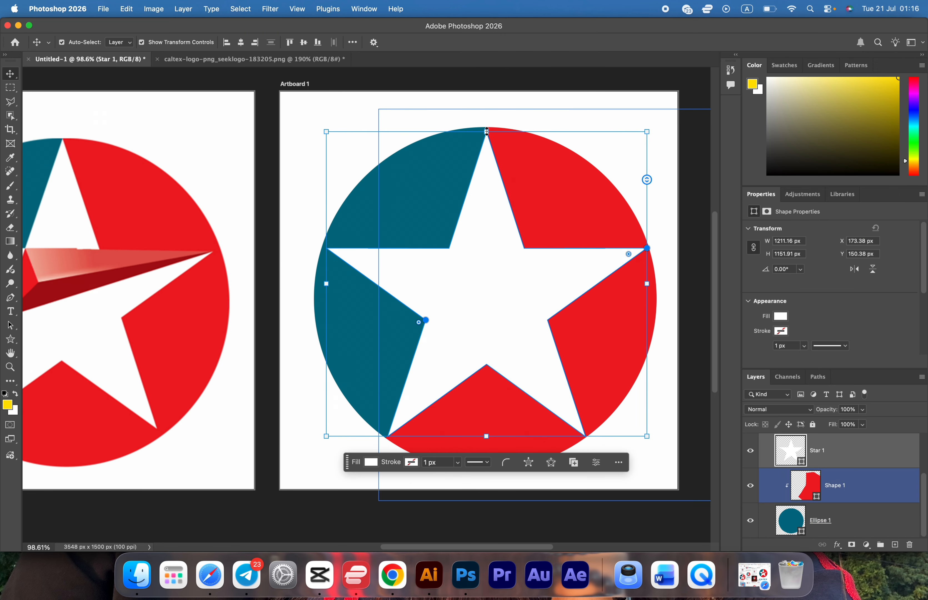
left_click_drag(486, 131, 489, 124)
scroll(468, 273, "down", 5)
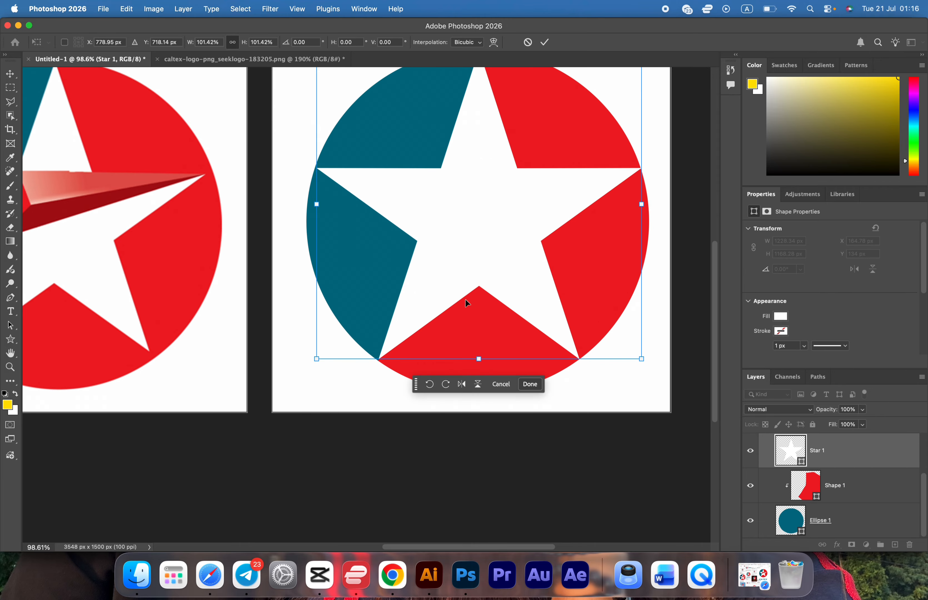
left_click_drag(479, 359, 478, 360)
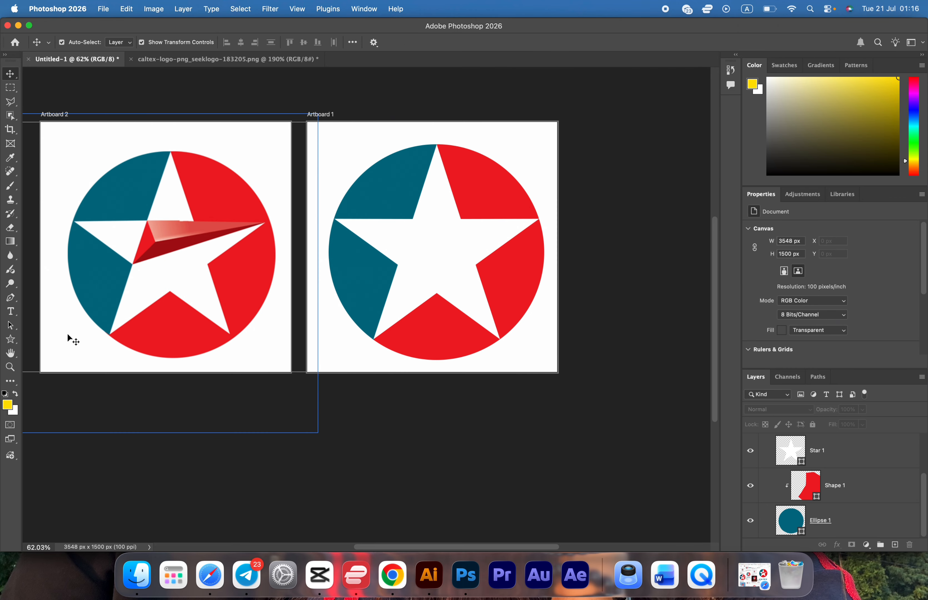
Draw a red triangle of about 847 × 276 px with the Pen tool, joining the star's two left inner corners to its right tip.
left_click(10, 298)
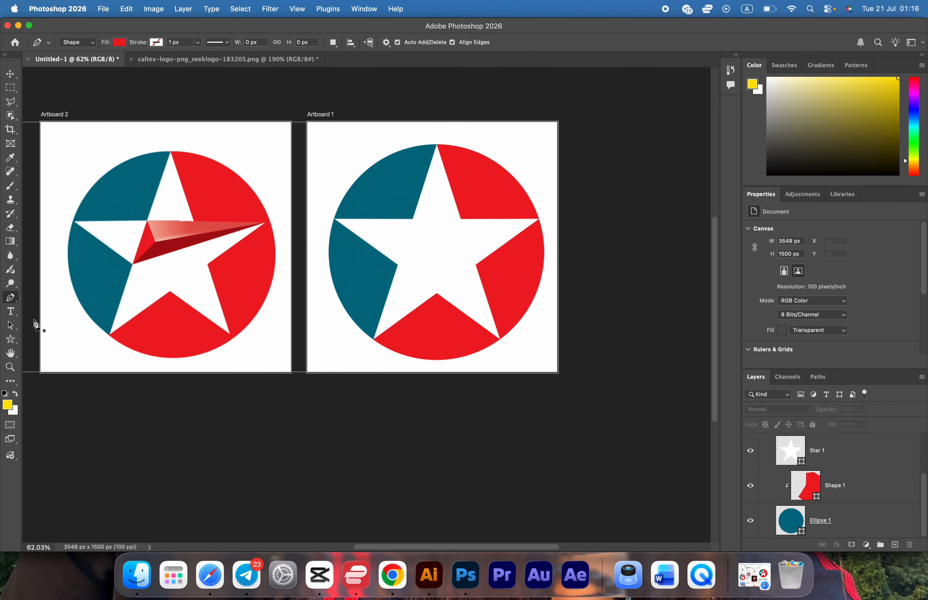
left_click(18, 299)
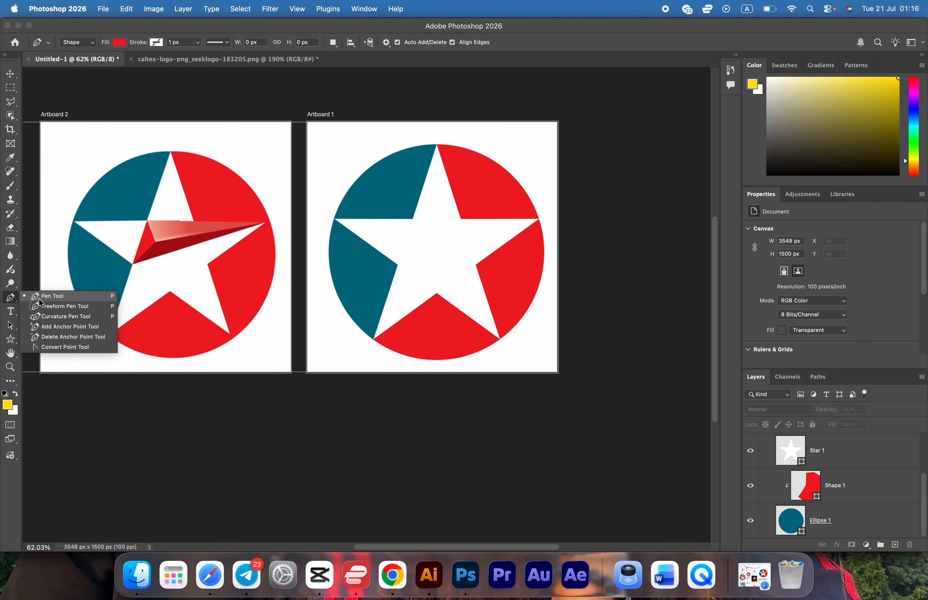
left_click(11, 293)
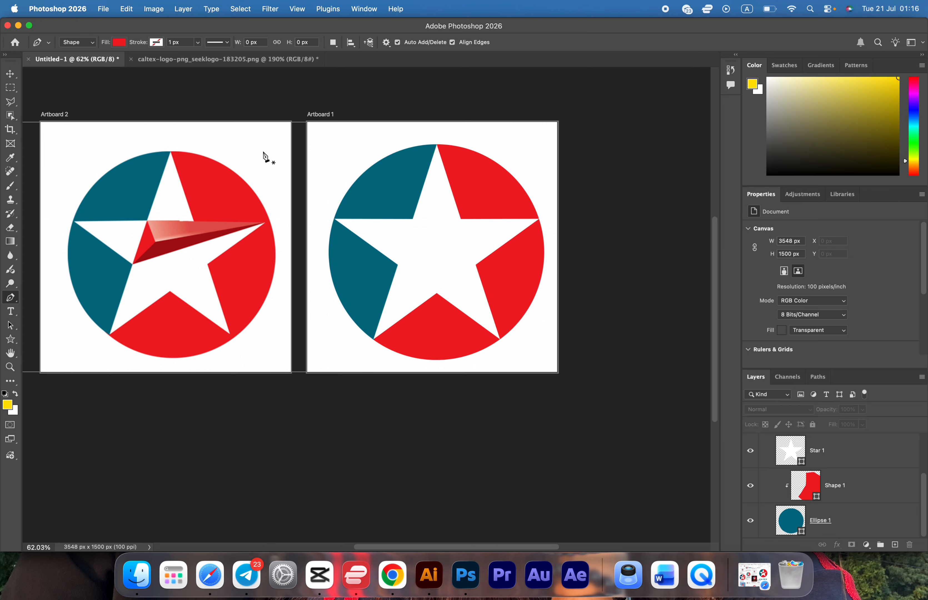
scroll(427, 269, "up", 6)
scroll(426, 269, "down", 2)
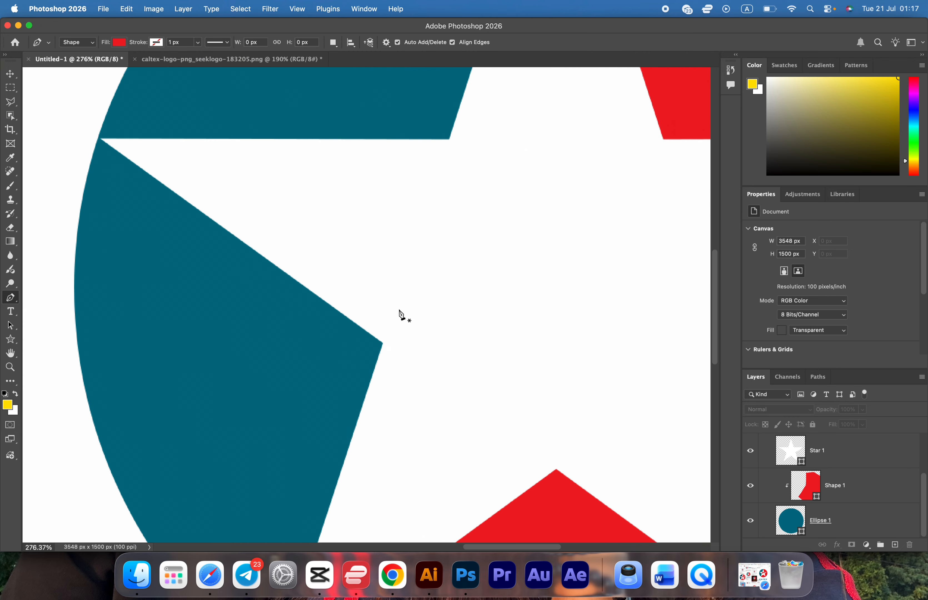
left_click(383, 344)
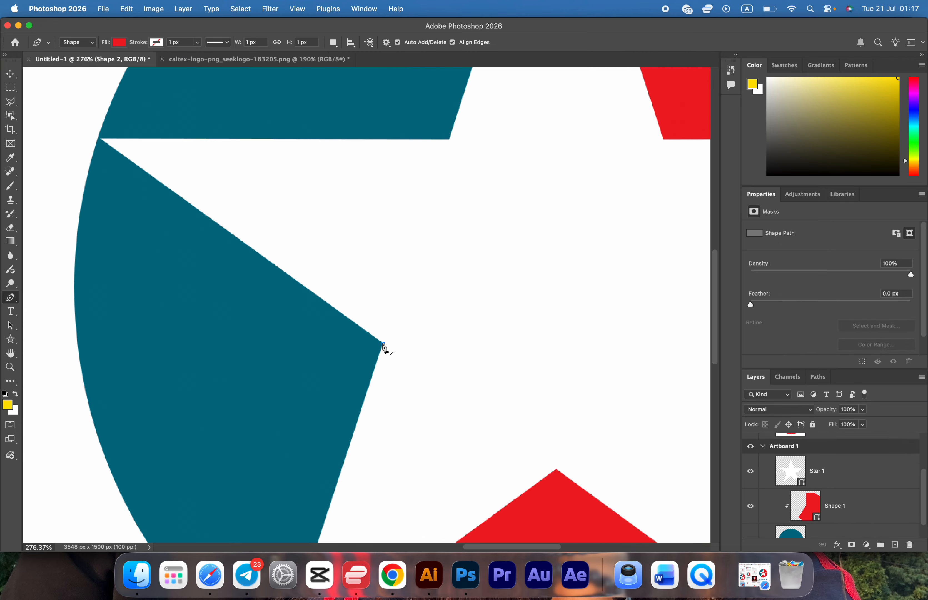
left_click(450, 140)
scroll(451, 143, "down", 5)
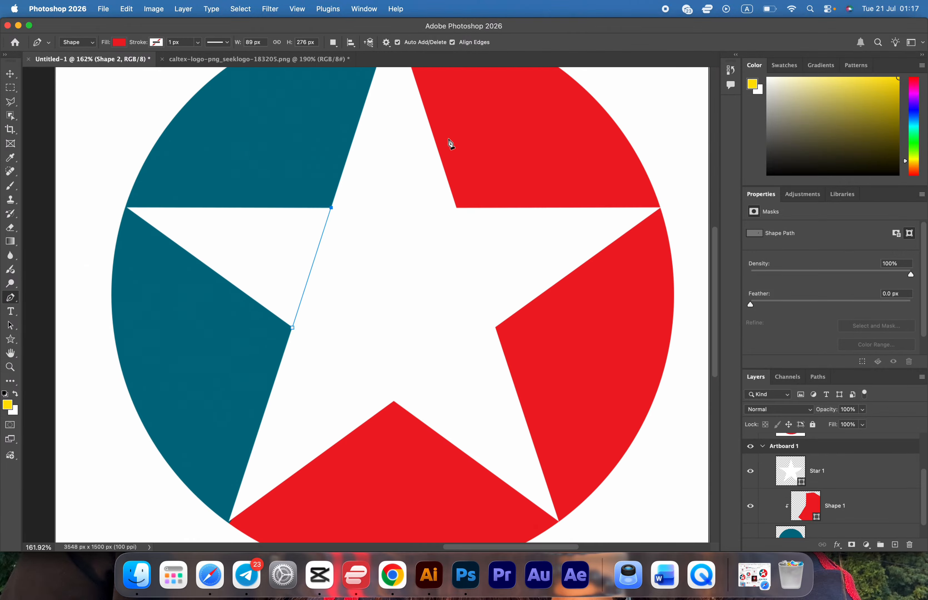
scroll(637, 241, "up", 4)
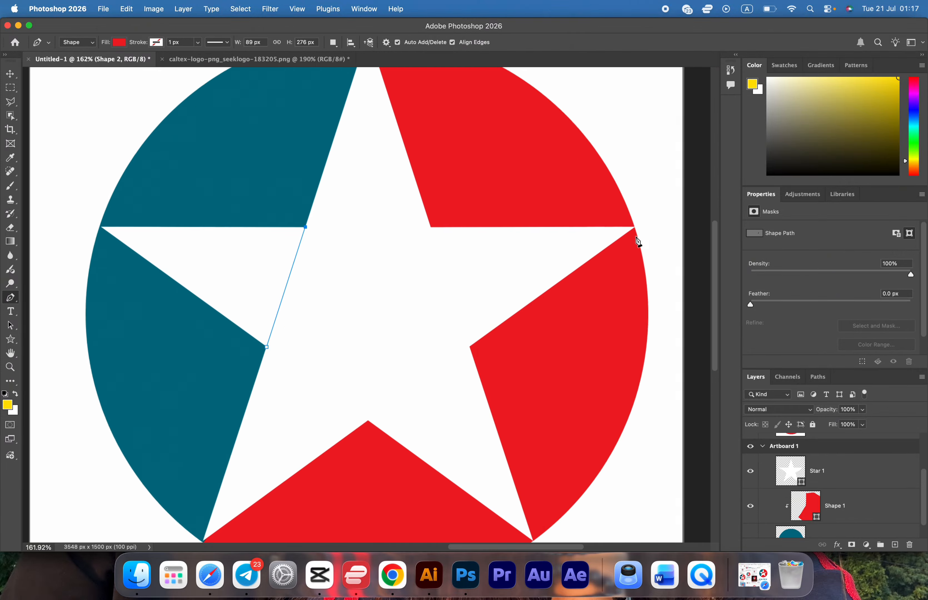
scroll(638, 242, "up", 3)
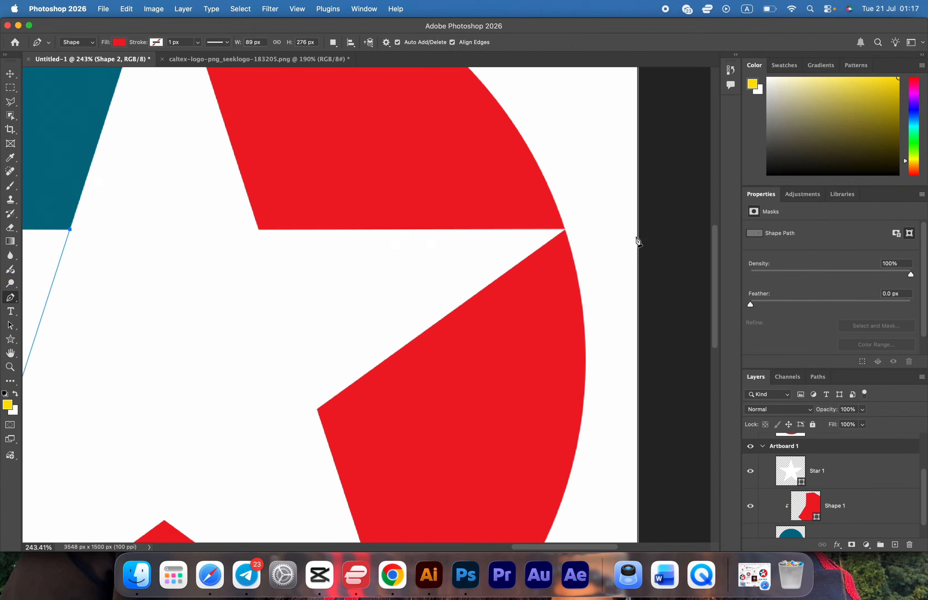
left_click(567, 233)
key("super+0")
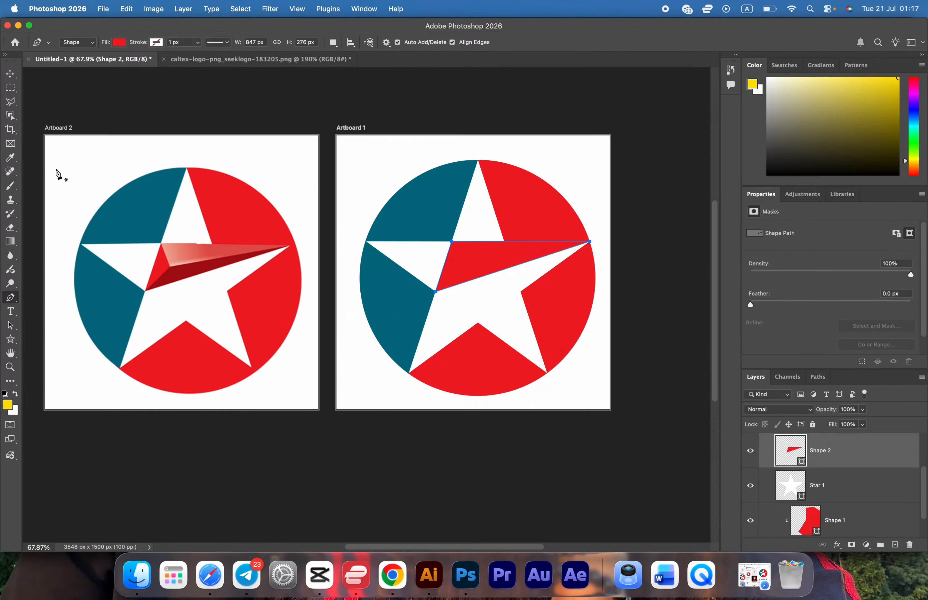
left_click(11, 76)
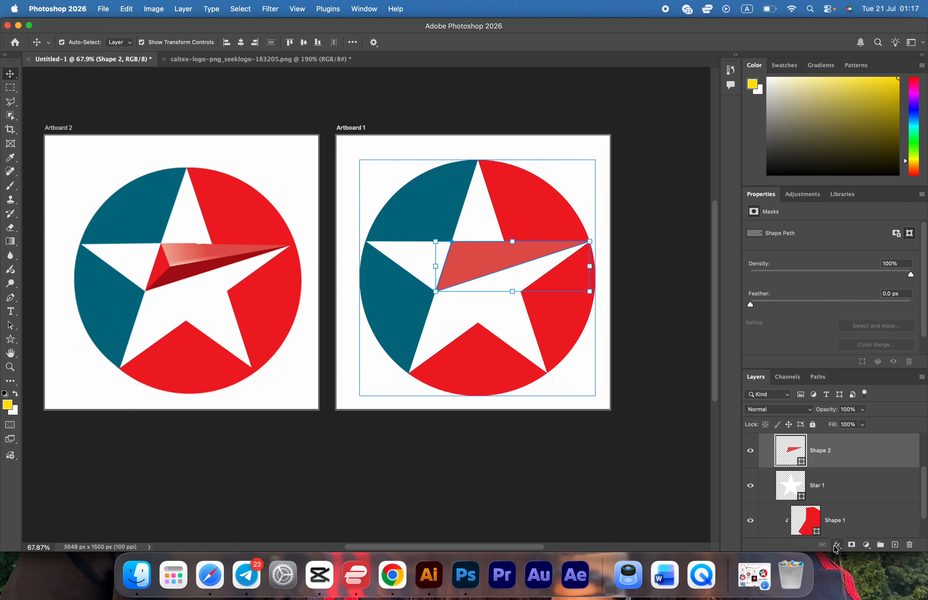
Add a Bevel & Emboss effect with the Inner Bevel style to the red triangle, keeping both artboards and all bevel settings in view.
left_click(836, 545)
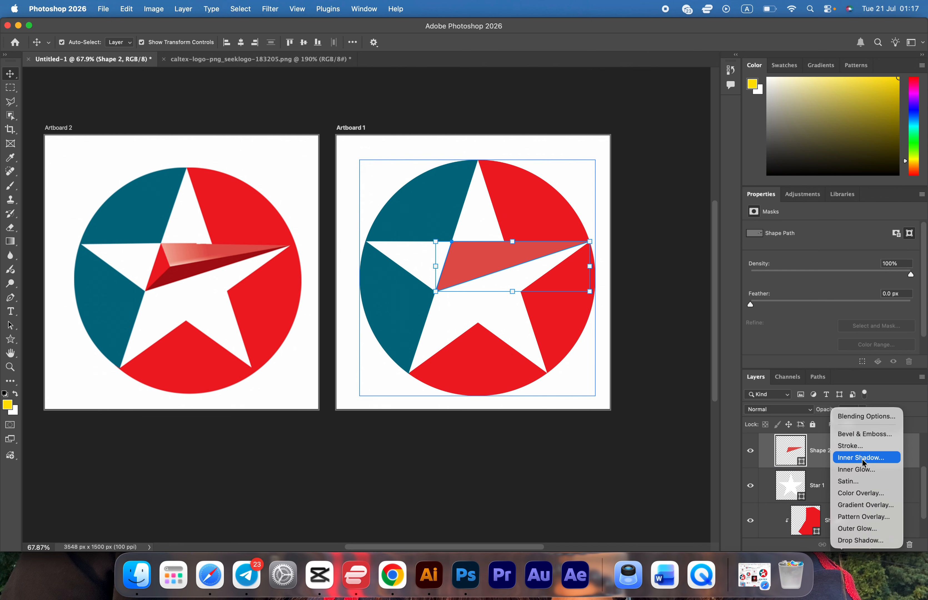
left_click(863, 433)
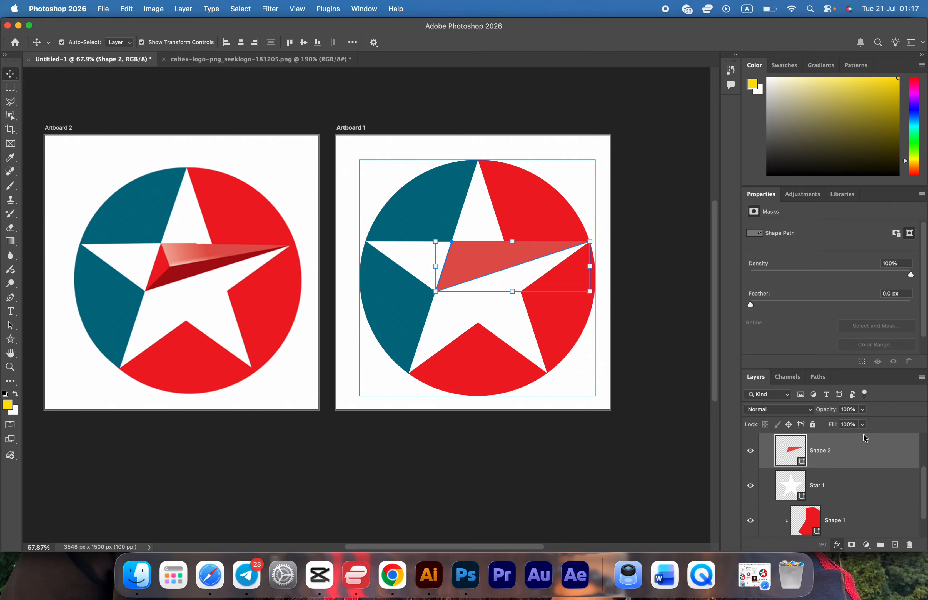
left_click_drag(491, 161, 581, 338)
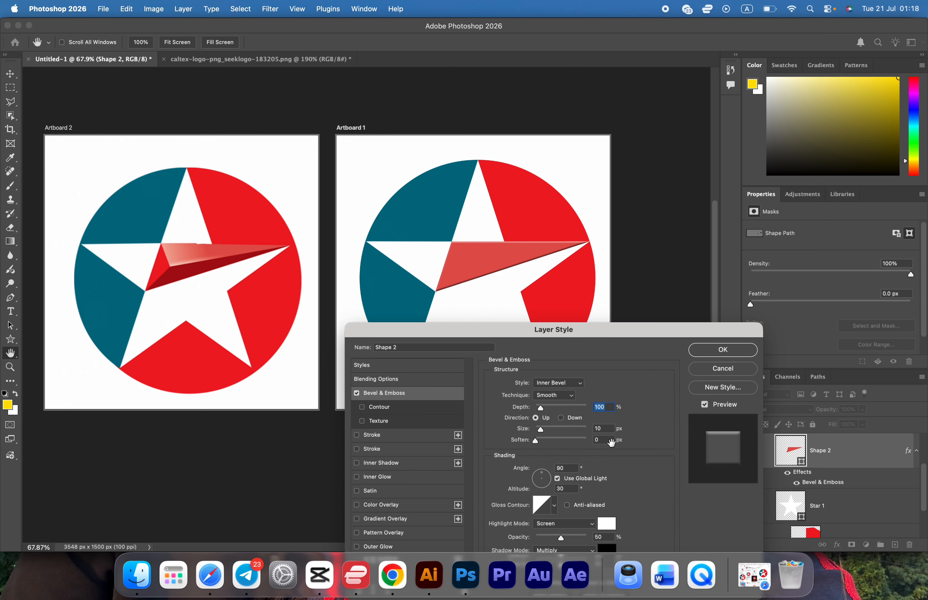
left_click(547, 387)
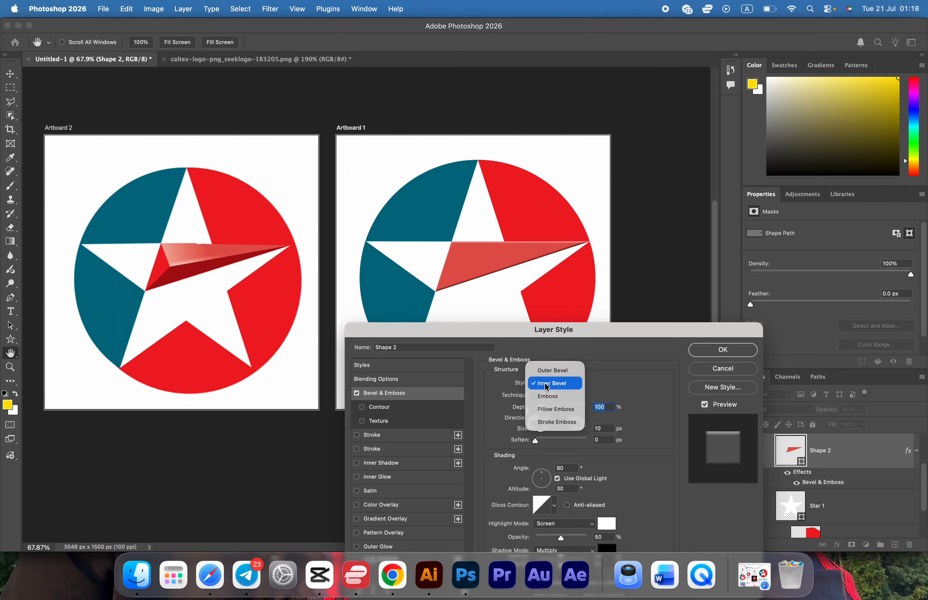
left_click(547, 384)
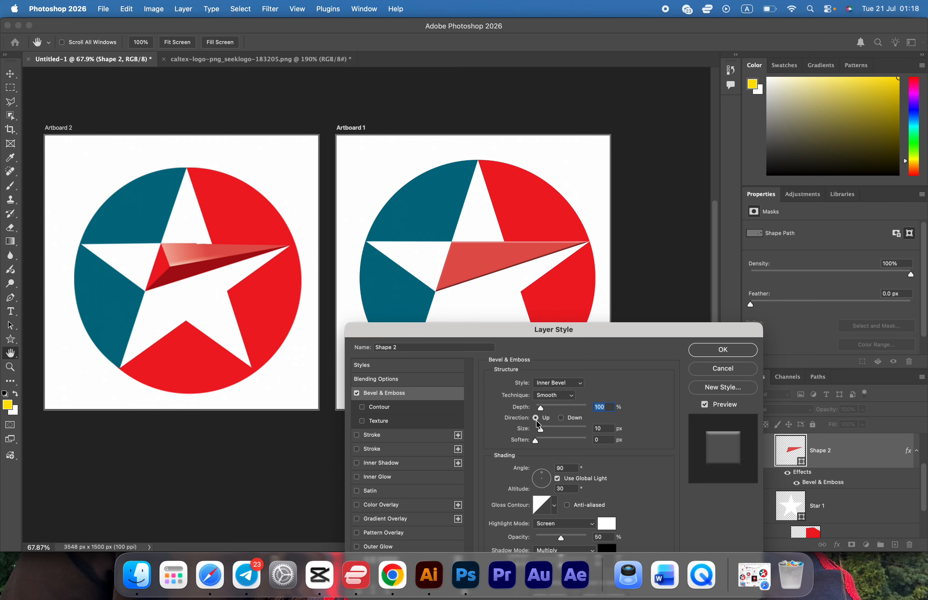
scroll(536, 420, "down", 2)
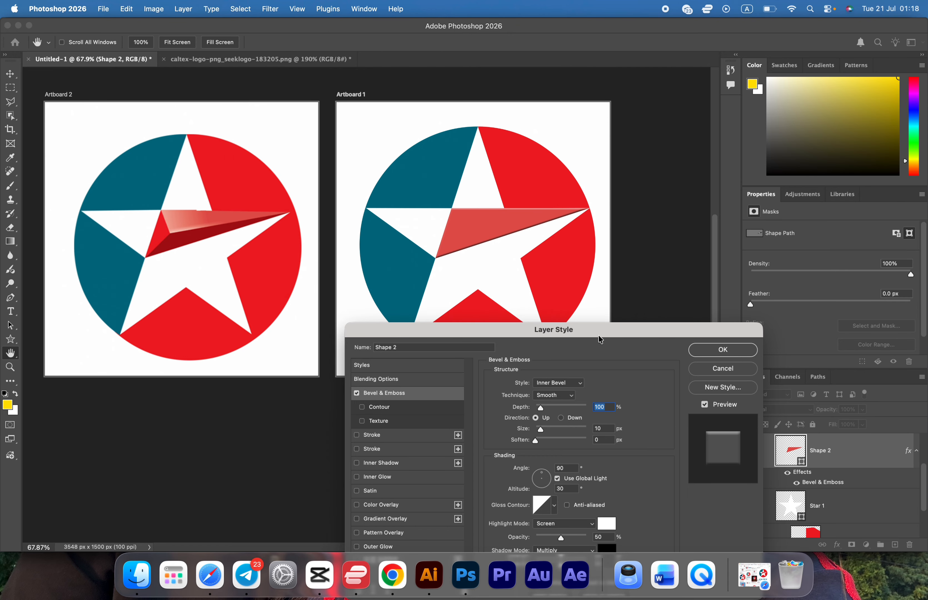
left_click_drag(598, 335, 602, 287)
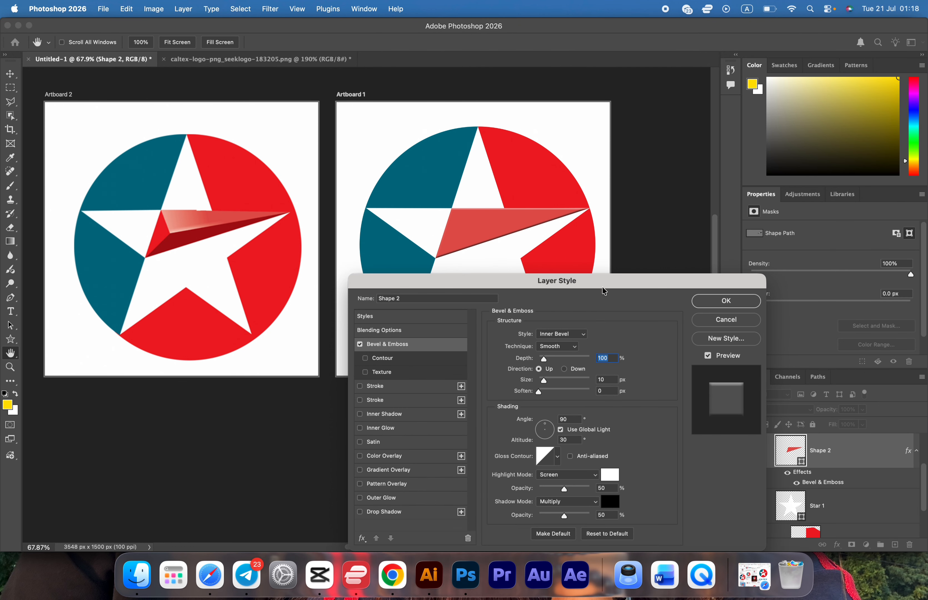
Sample the bevel's highlight colour #ed1c24 and shadow colour #a70e13 from the matching faces of the reference triangle.
left_click(611, 483)
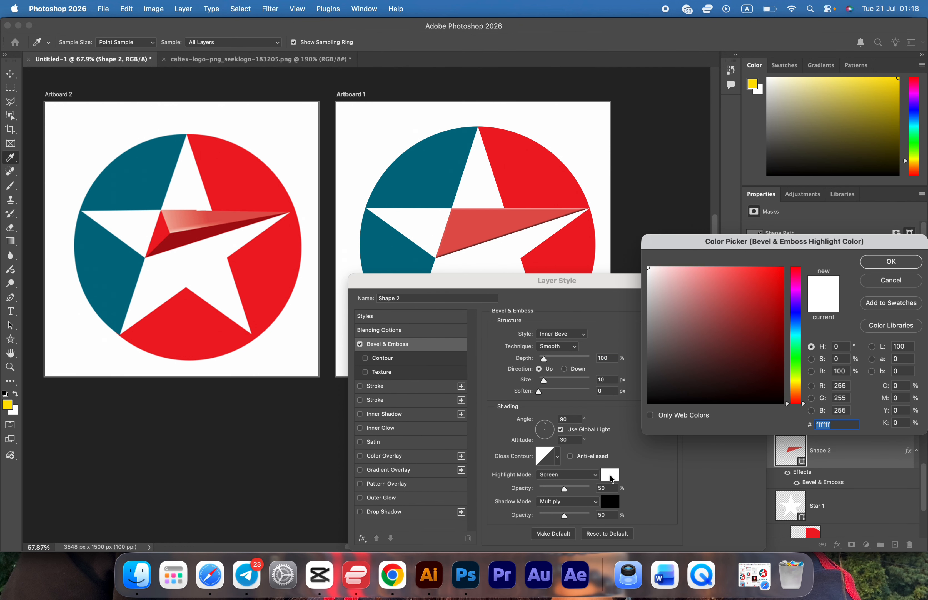
left_click(161, 231)
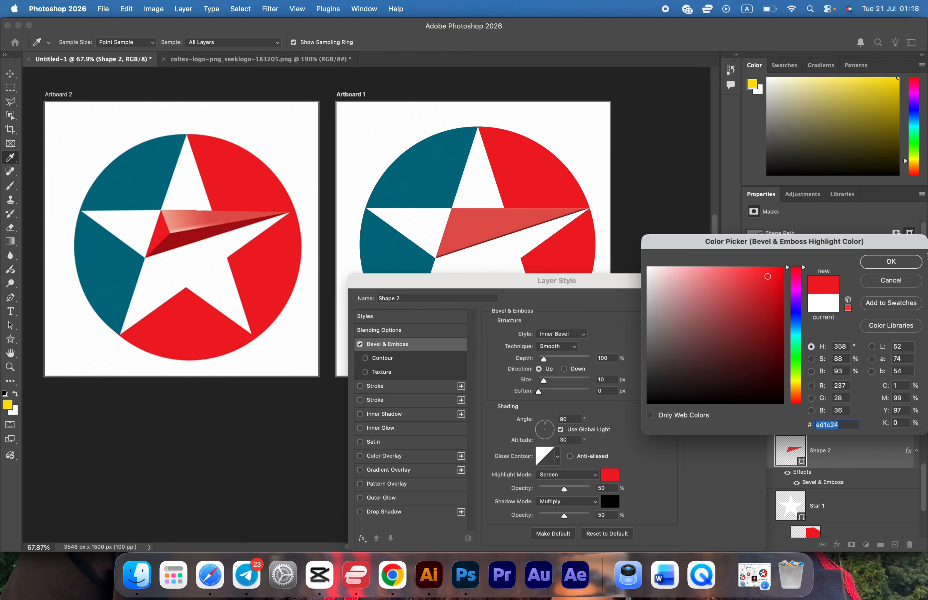
left_click(910, 264)
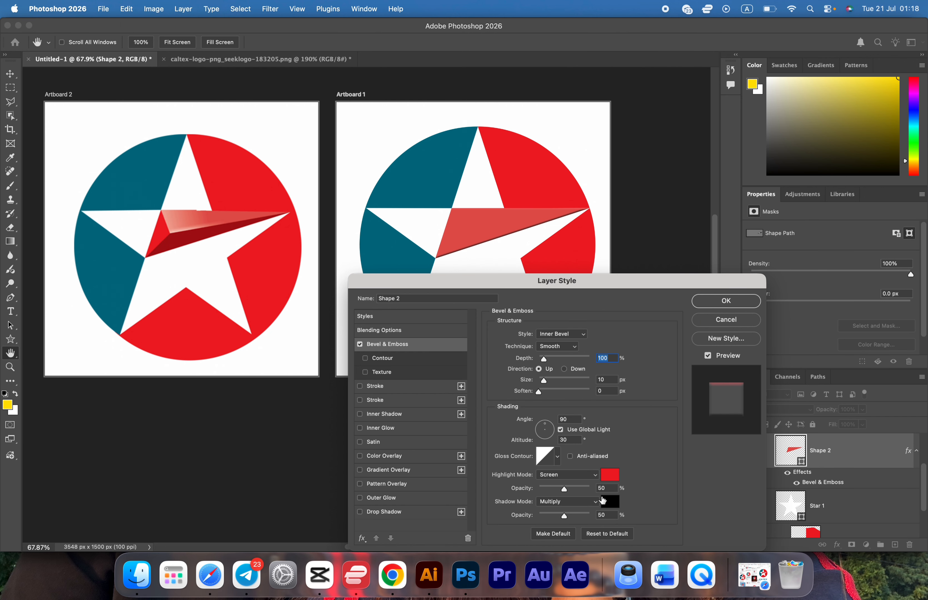
left_click(611, 502)
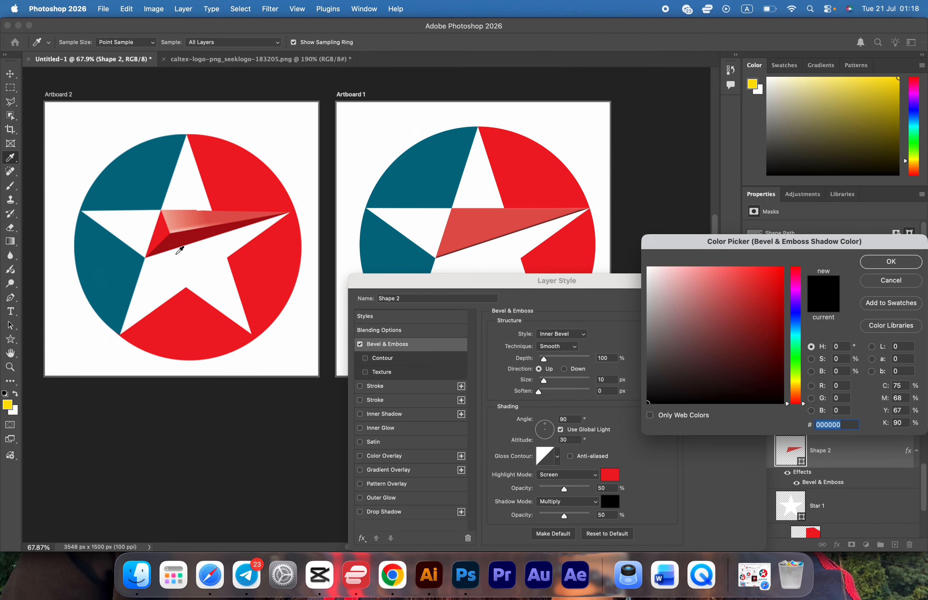
left_click(171, 239)
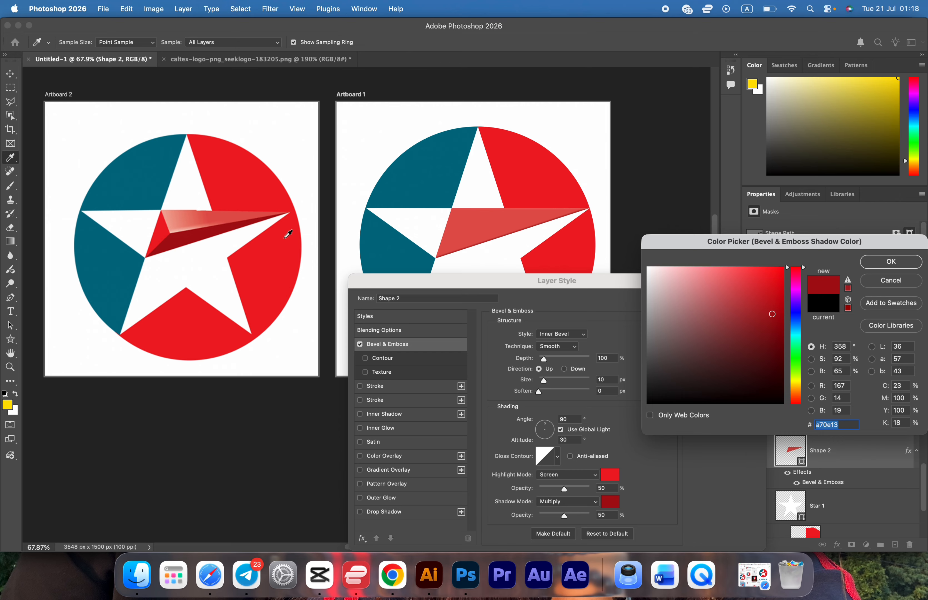
left_click(882, 268)
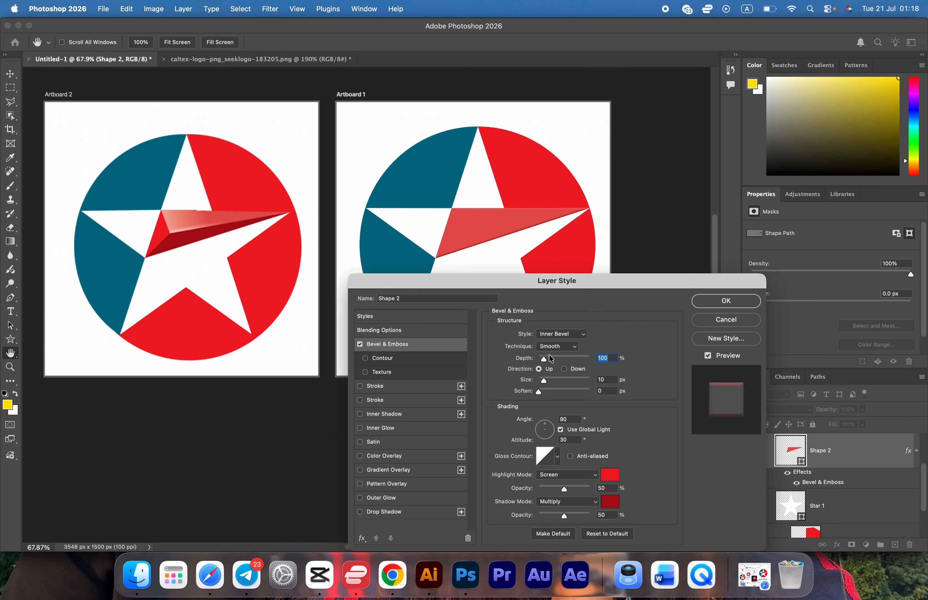
Set the bevel's technique to Chisel Hard, its depth to 1000%, size to 250 px and soften to 0 px.
left_click_drag(544, 381, 565, 381)
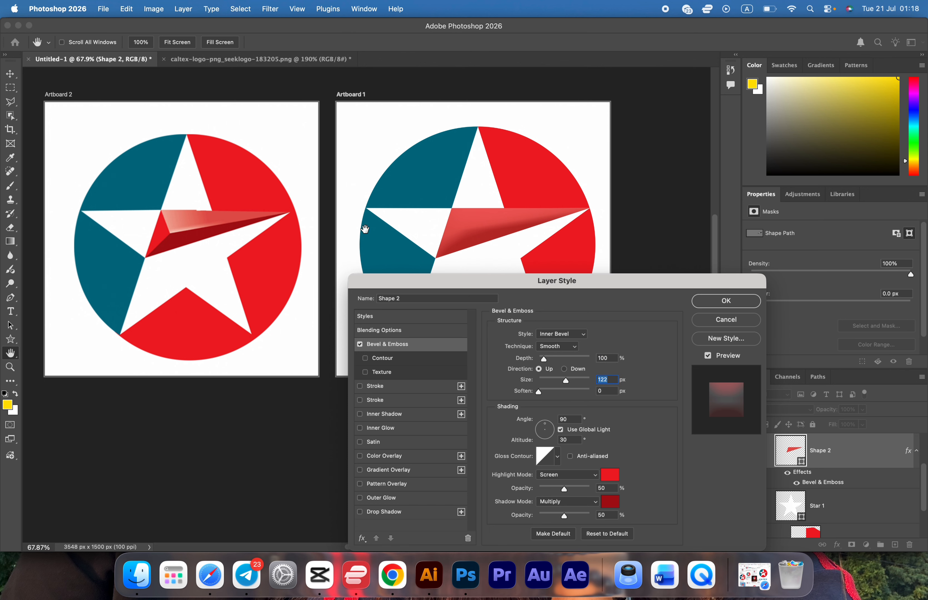
left_click(561, 349)
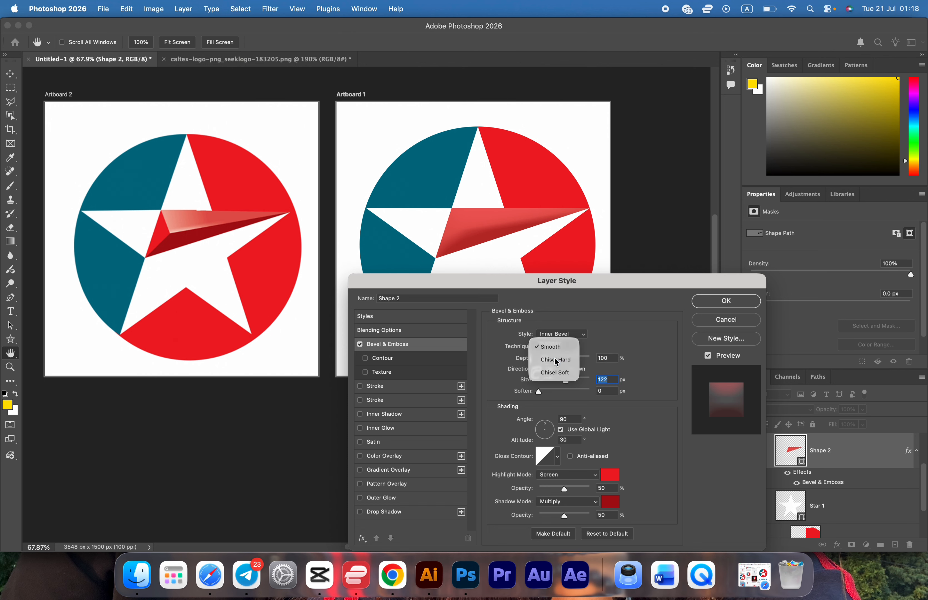
left_click(554, 358)
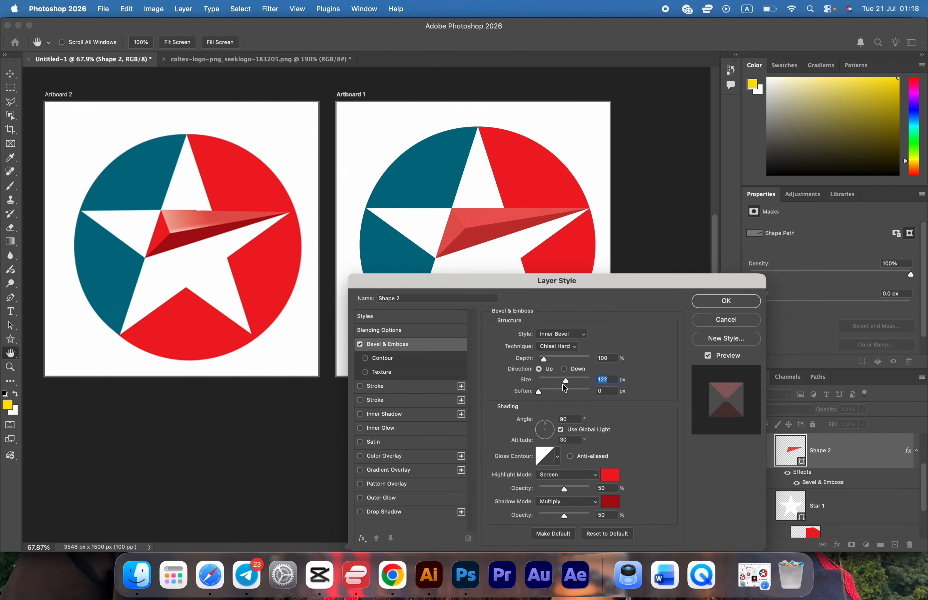
left_click_drag(563, 384, 560, 360)
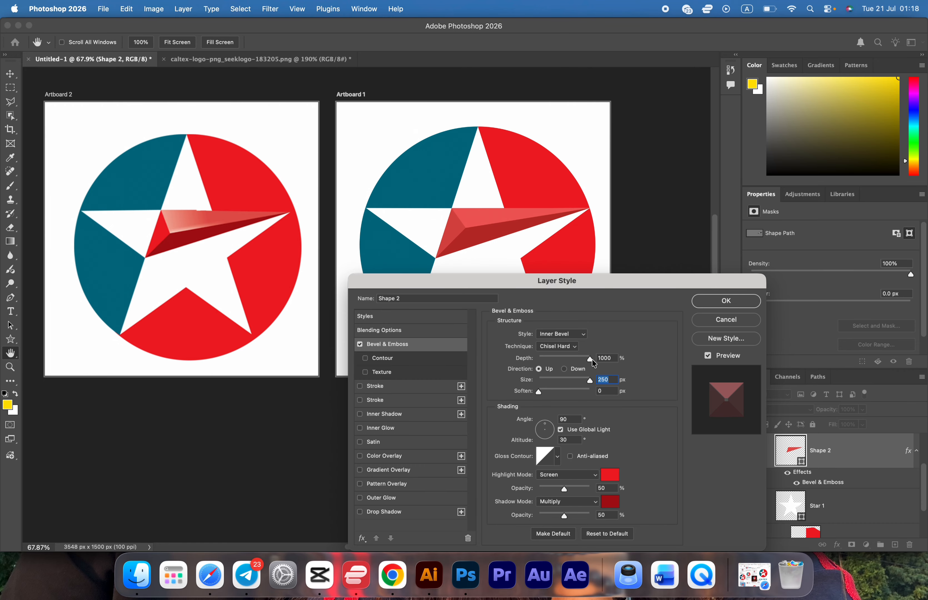
left_click(616, 358)
left_click_drag(564, 392, 540, 392)
Set the bevel's highlight mode to Normal and its shadow opacity to 100%, and apply the layer style.
scroll(570, 436, "down", 3)
left_click(549, 478)
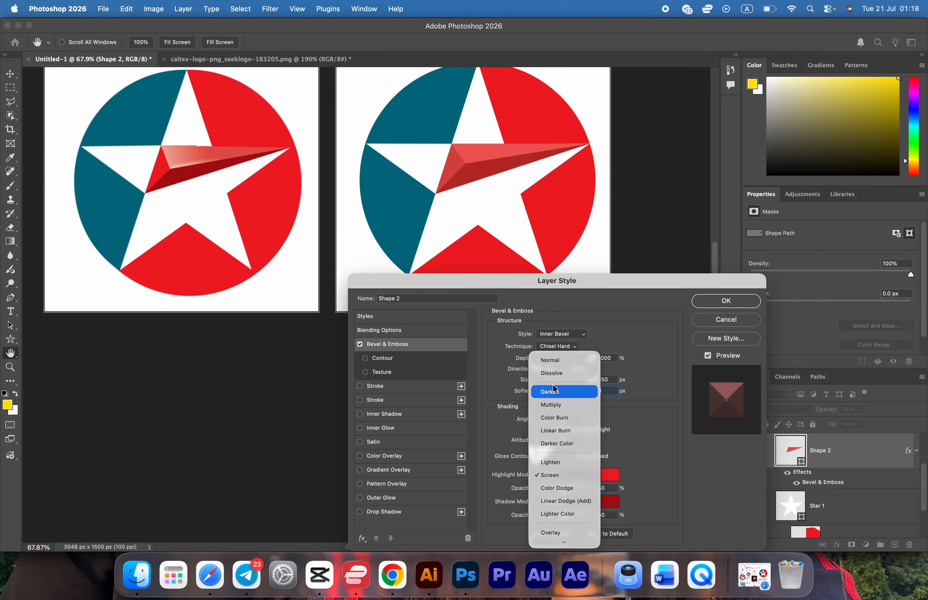
left_click(552, 356)
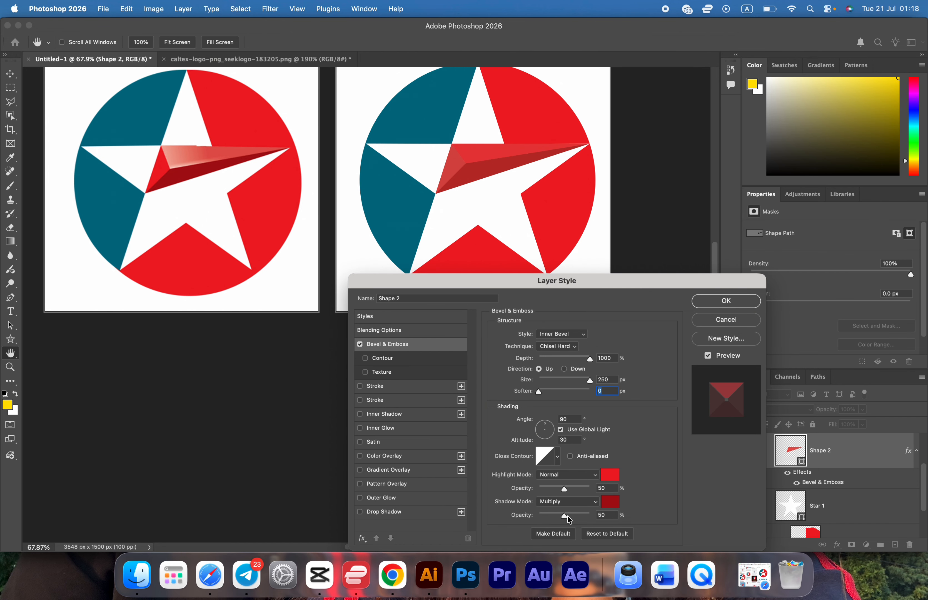
left_click_drag(565, 515, 639, 509)
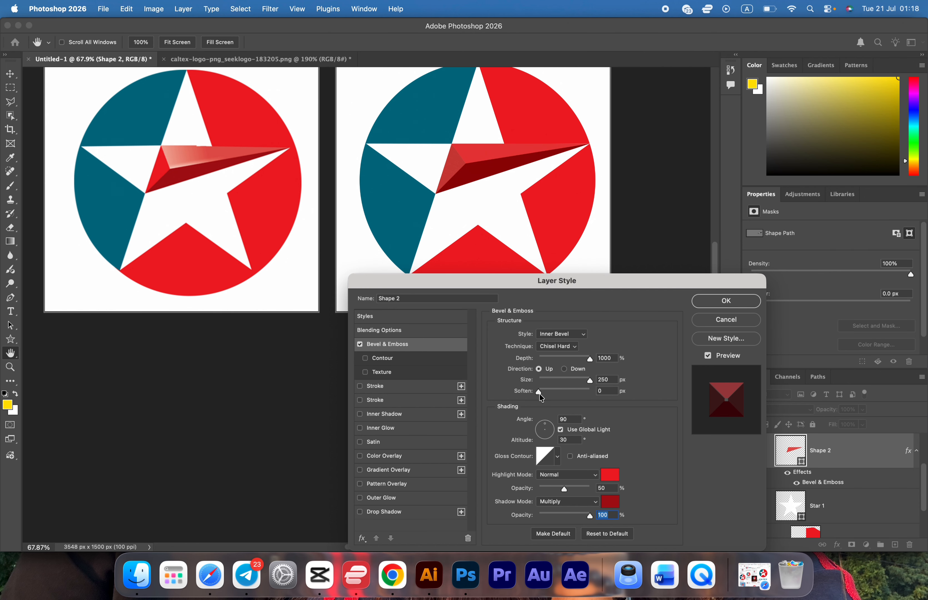
scroll(539, 395, "down", 5)
scroll(539, 394, "up", 7)
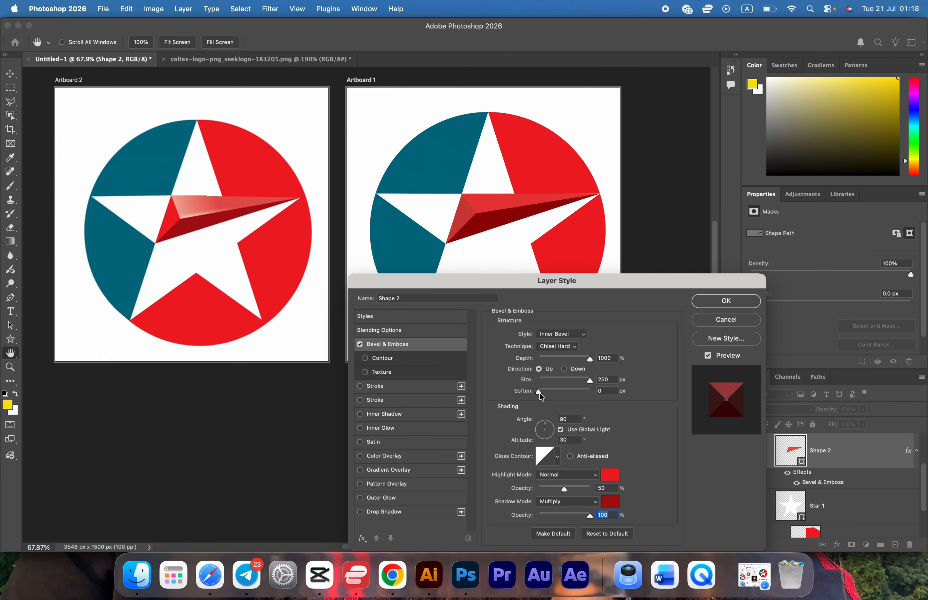
left_click(724, 301)
Change the beveled triangle's fill to the recently used bright red of the logo and return to the Move tool.
scroll(490, 200, "up", 7)
scroll(490, 200, "down", 8)
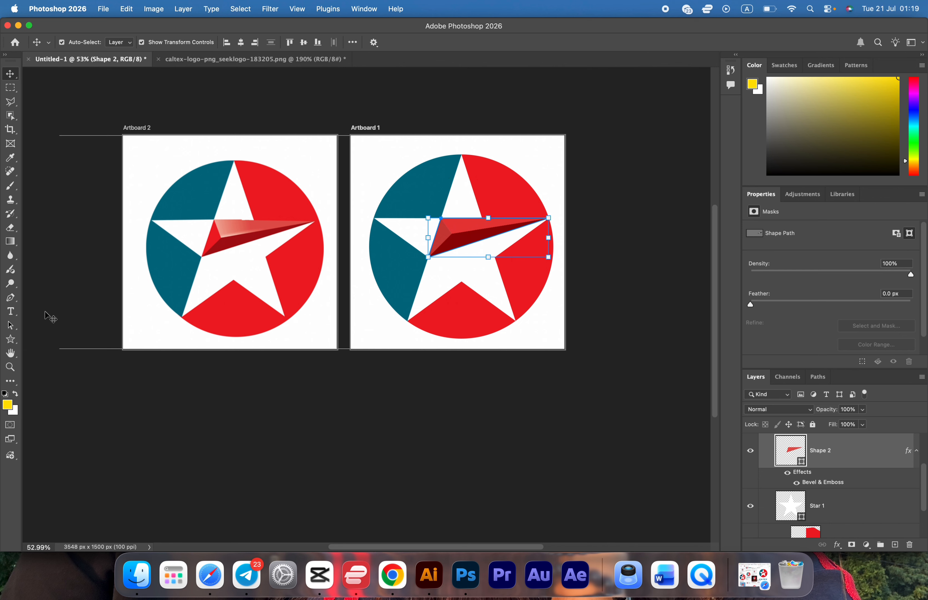
left_click(11, 339)
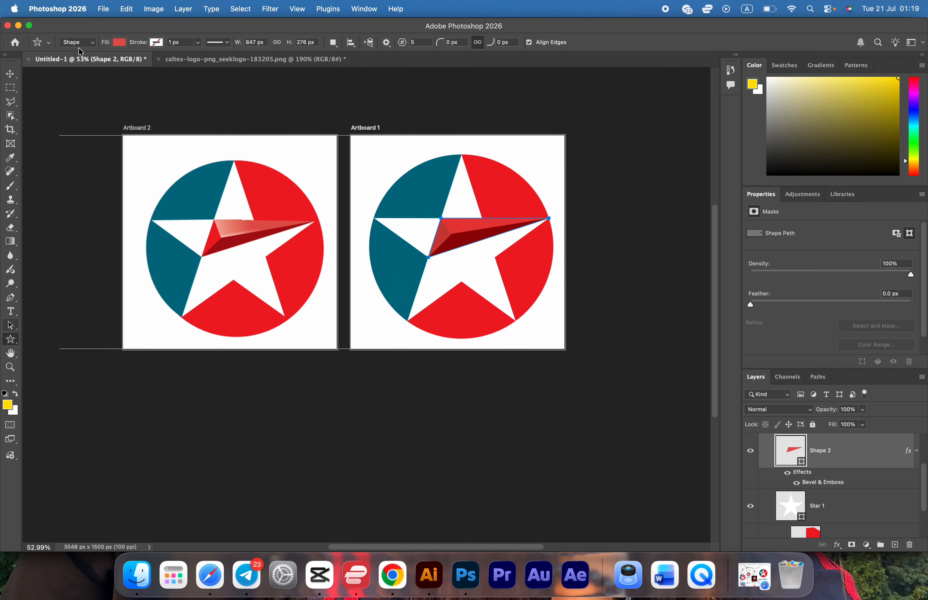
left_click(113, 44)
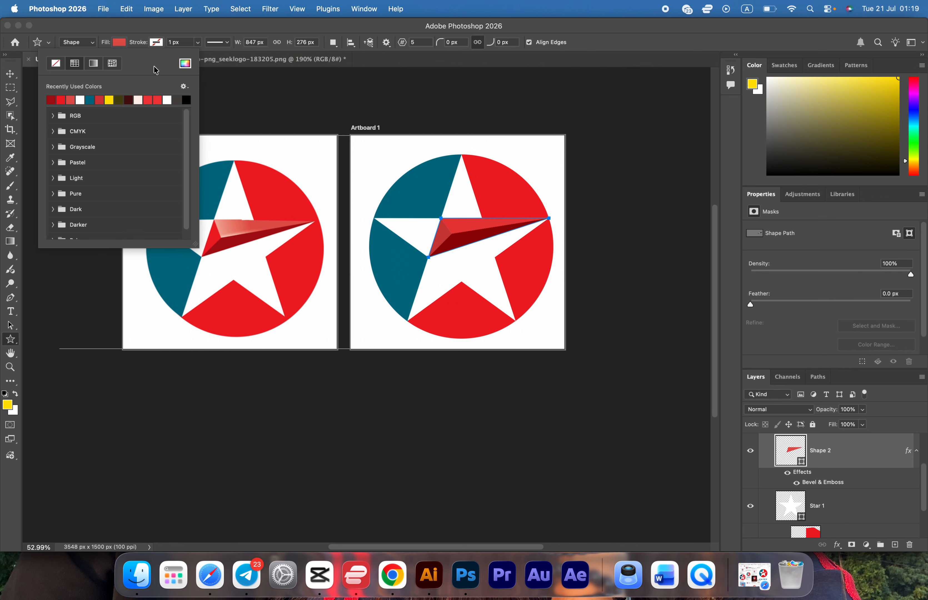
left_click(60, 100)
left_click(10, 75)
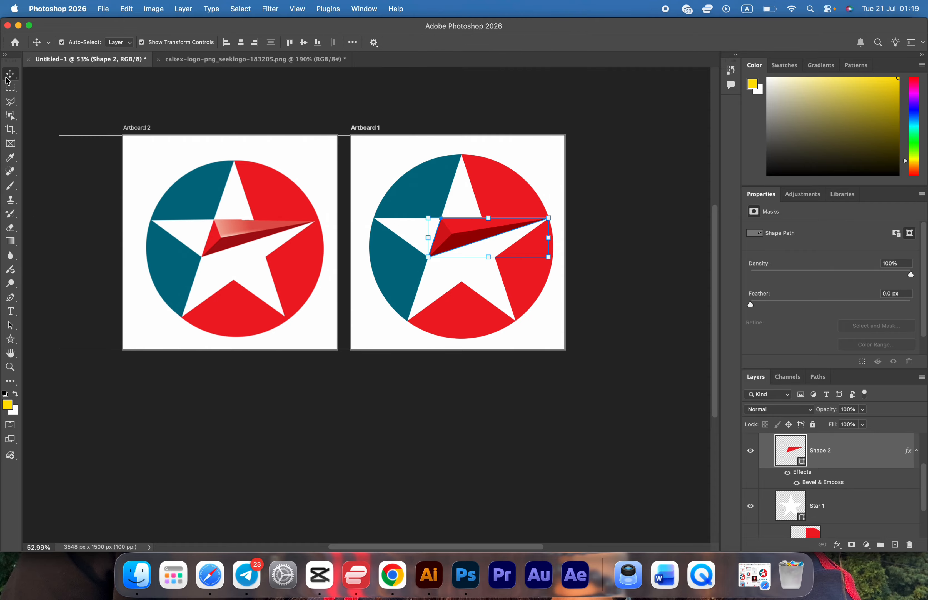
Deselect the triangle and compare its beveled faces and edges with the reference logo on Artboard 2.
left_click(548, 116)
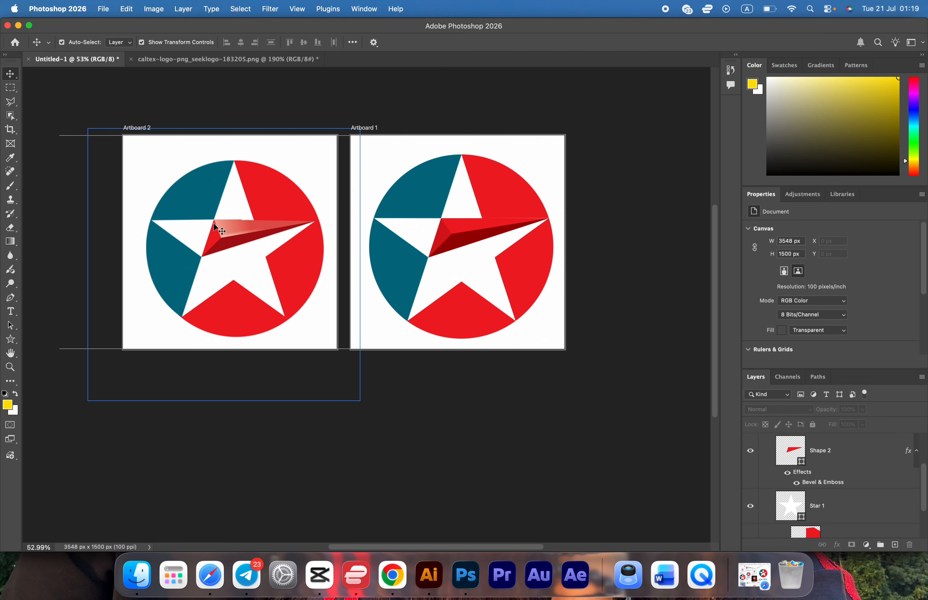
left_click(459, 229)
left_click(482, 213)
scroll(482, 213, "up", 1)
scroll(482, 213, "up", 5)
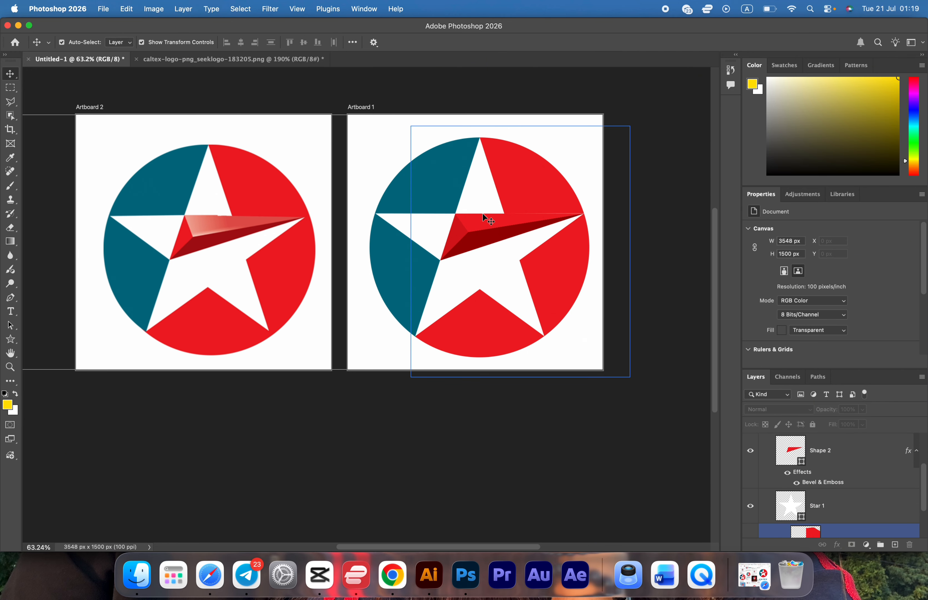
scroll(483, 214, "up", 1)
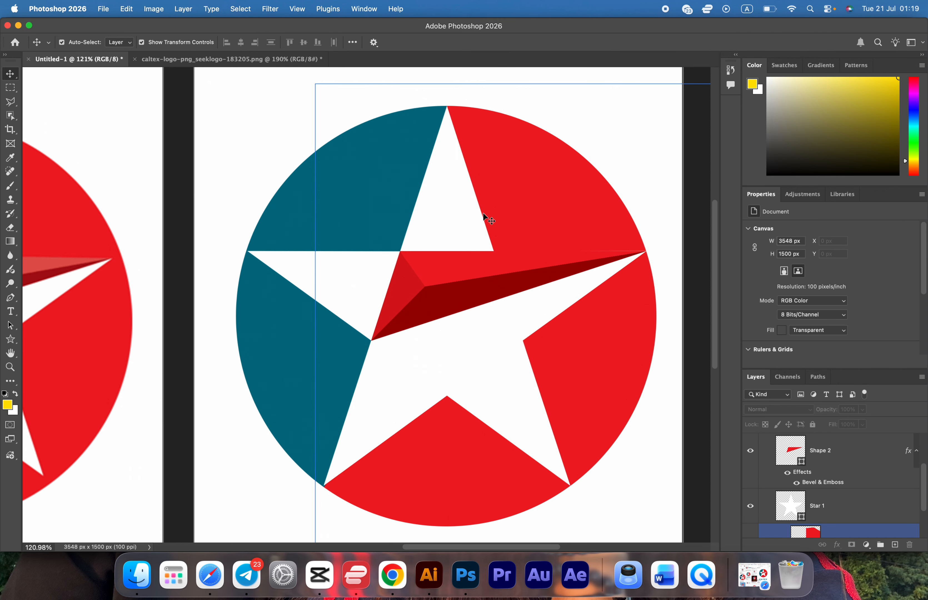
scroll(484, 284, "down", 1)
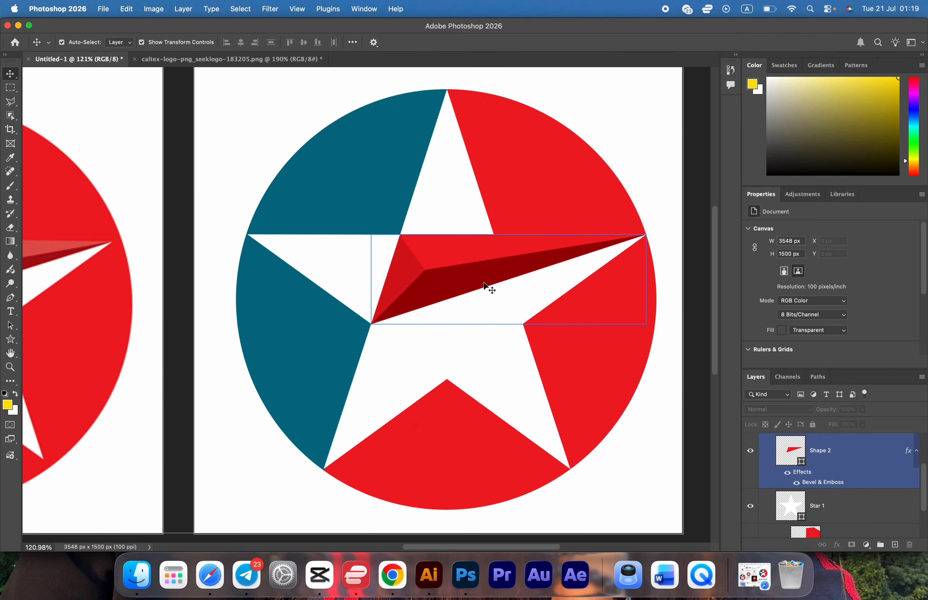
scroll(484, 283, "right", 1)
scroll(484, 282, "down", 4)
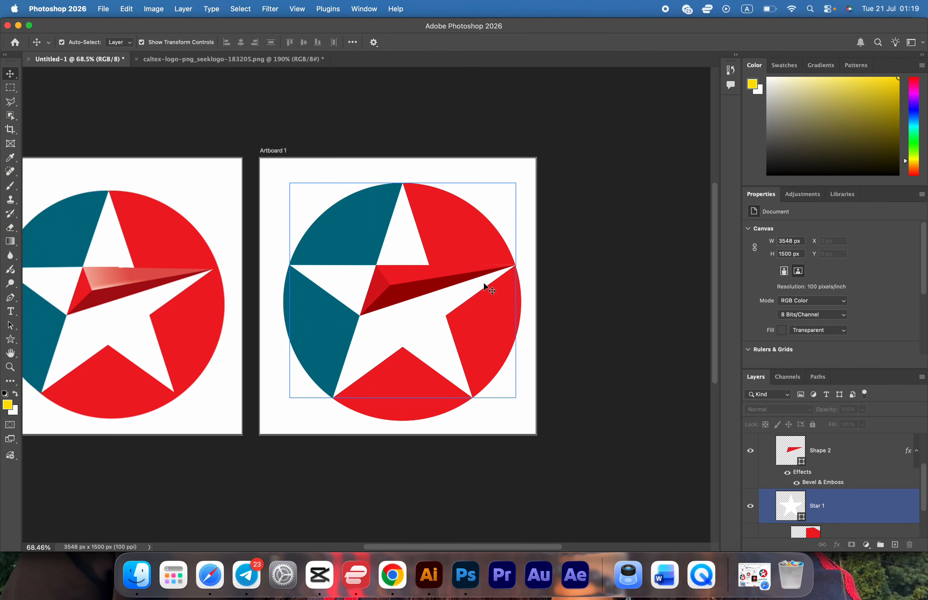
left_click(499, 311)
scroll(473, 300, "left", 10)
left_click(354, 246)
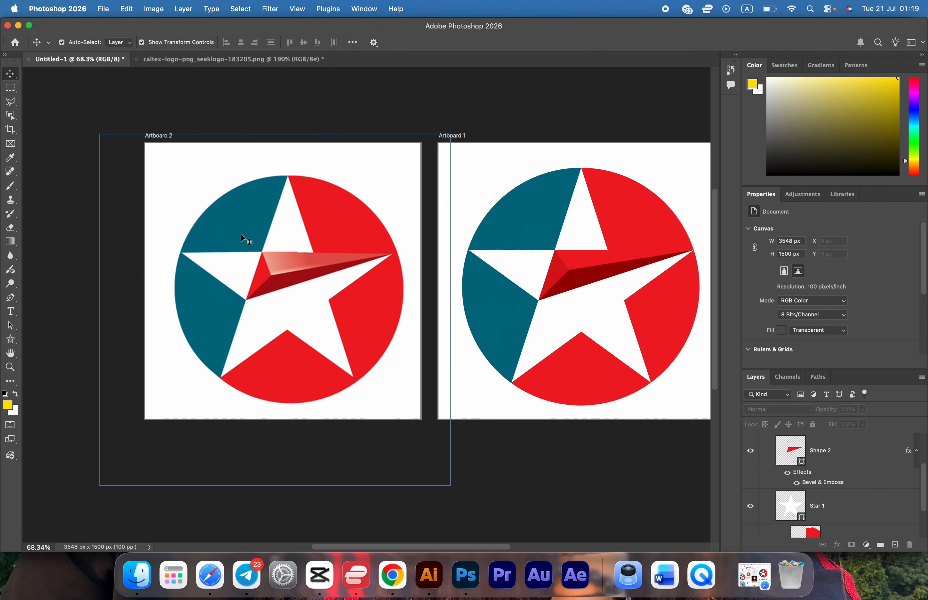